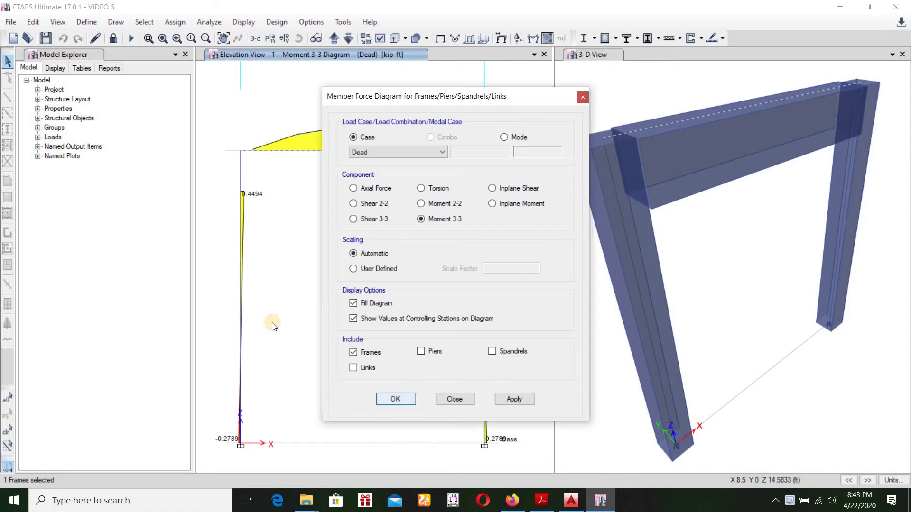
# - Inspect the detailed Dead-case shear and moment diagrams of the left column in the elevation view
pyautogui.rightClick(239, 282)
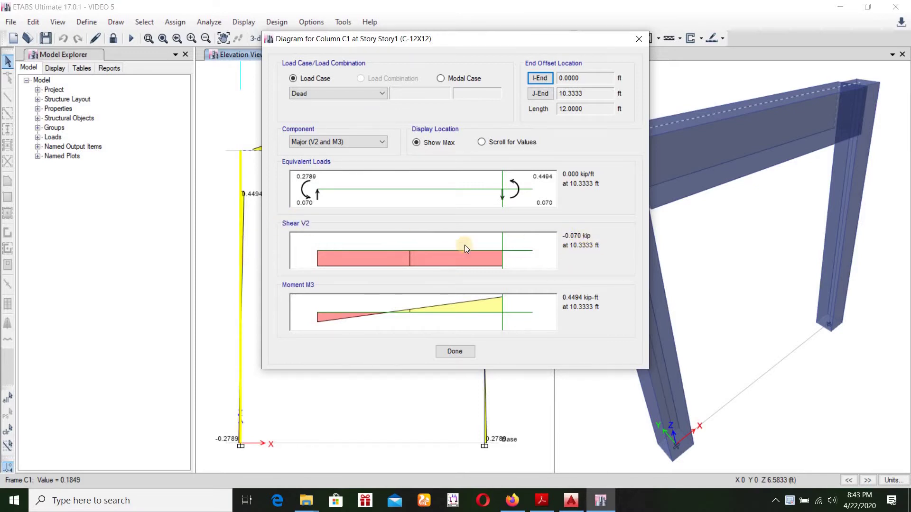
pyautogui.click(449, 351)
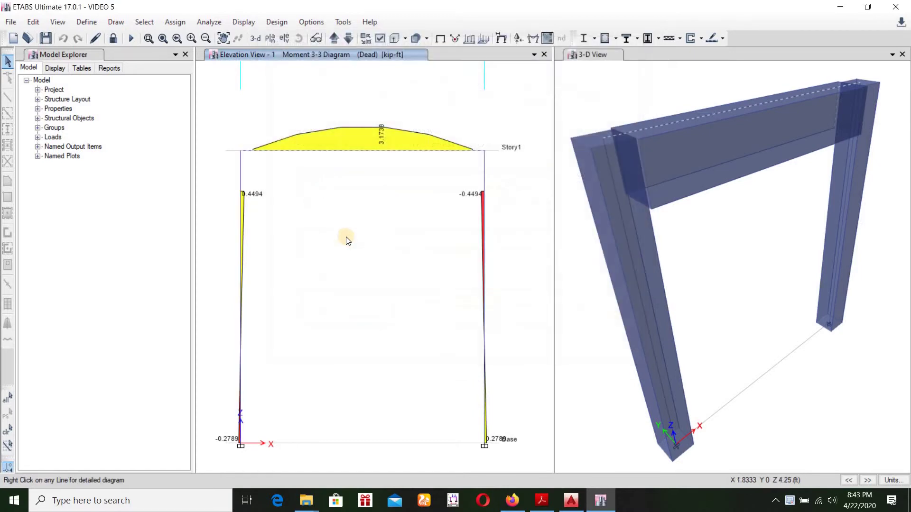
# - Display the frame's Axial Force diagram for the Dead load case in the elevation view
pyautogui.click(535, 38)
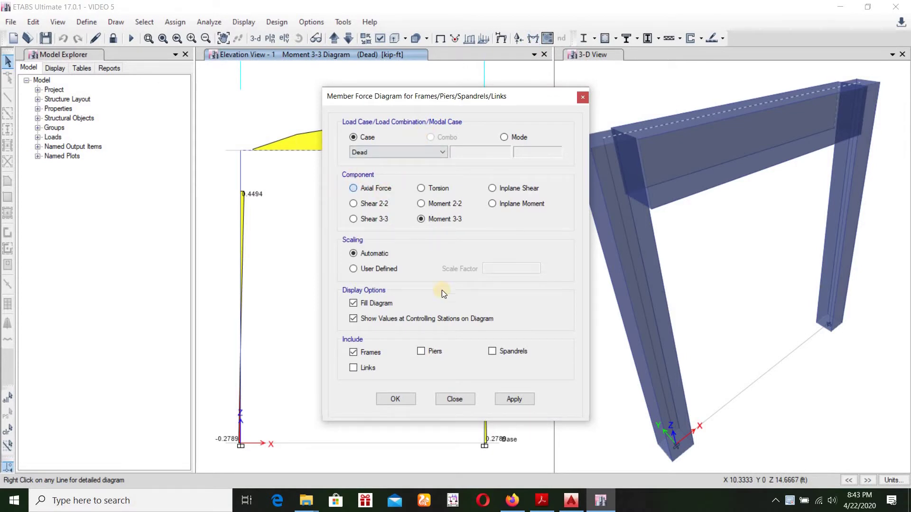
pyautogui.click(353, 188)
pyautogui.click(527, 397)
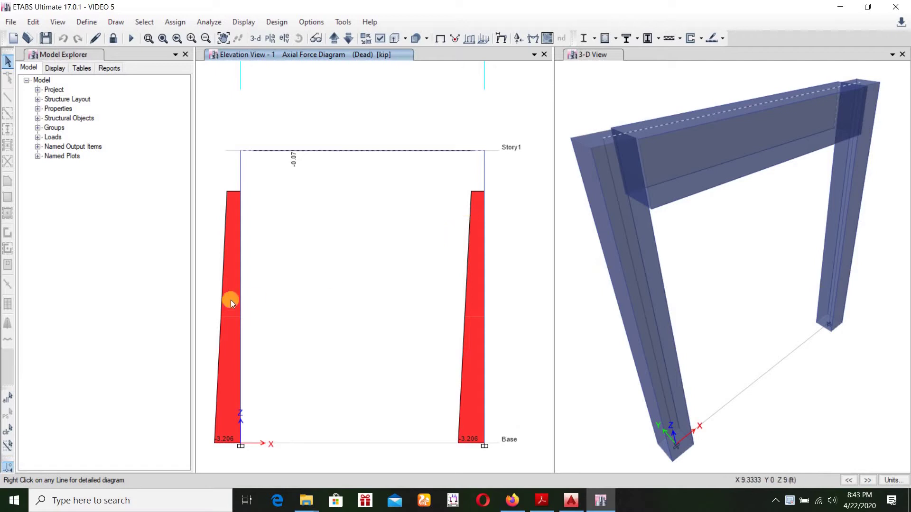
# - Inspect the detailed Dead-case axial force and torsion diagrams of the left column
pyautogui.rightClick(242, 328)
pyautogui.click(235, 271)
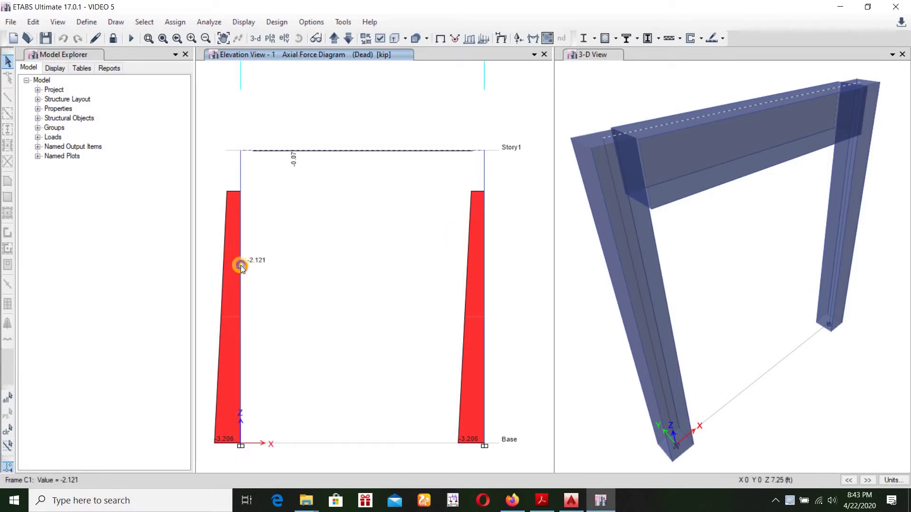
pyautogui.rightClick(241, 266)
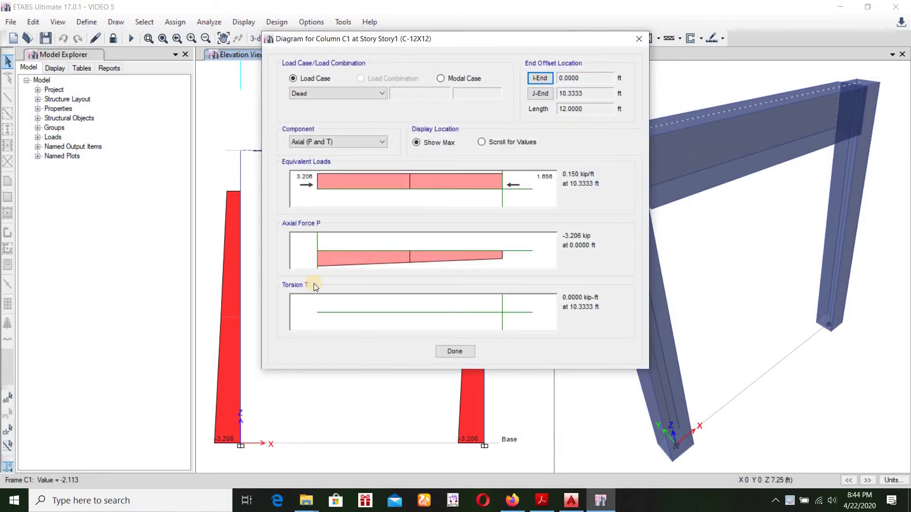
pyautogui.click(457, 354)
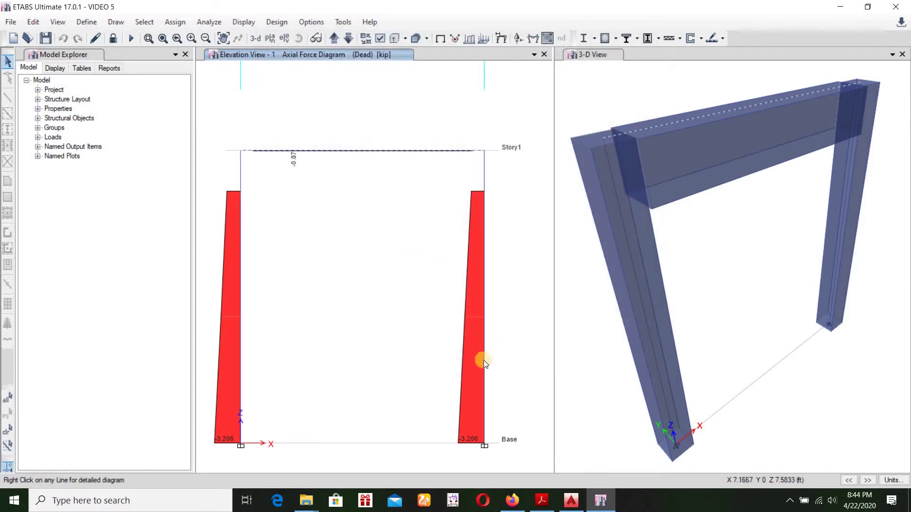
# - Switch to AutoCAD and examine the two-story, two-bay frame elevation with its dimensions, material strengths and beam and column sections
pyautogui.click(571, 501)
pyautogui.scroll(-6, 577, 282)
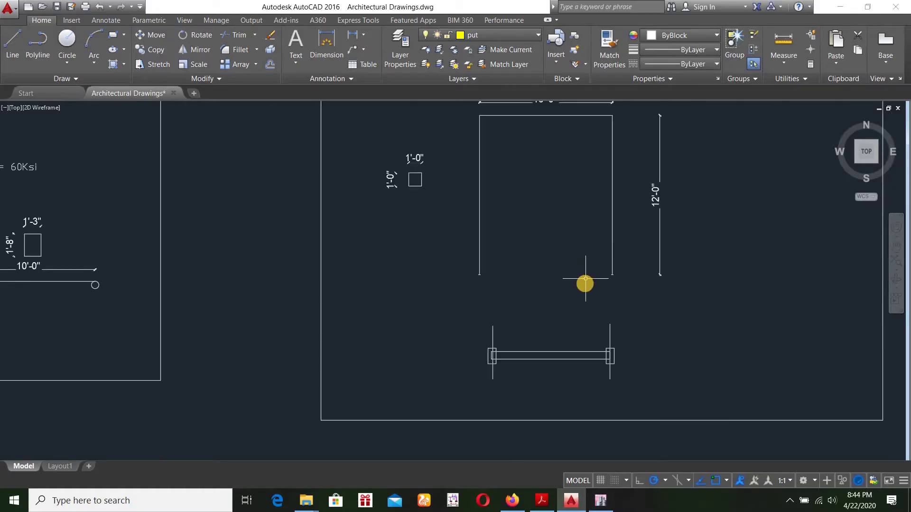
pyautogui.moveTo(742, 235); pyautogui.dragTo(242, 240, button='middle')
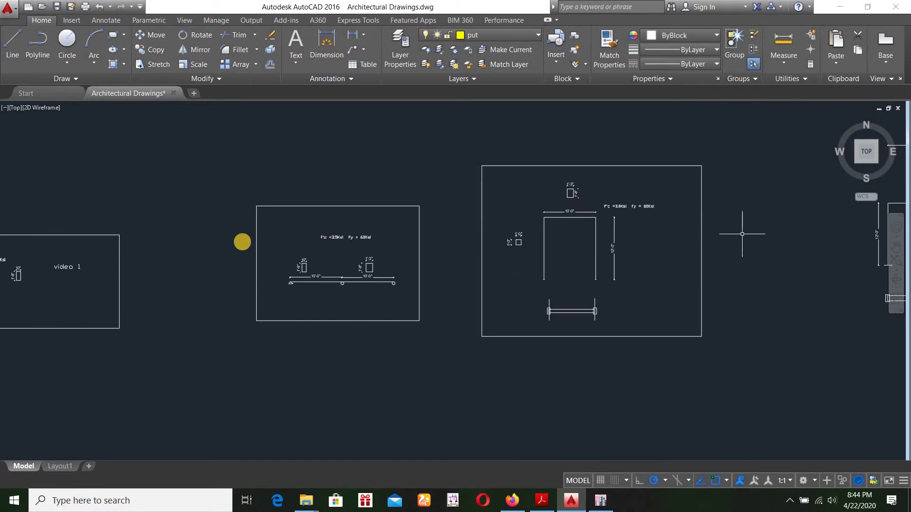
pyautogui.scroll(2, 441, 211)
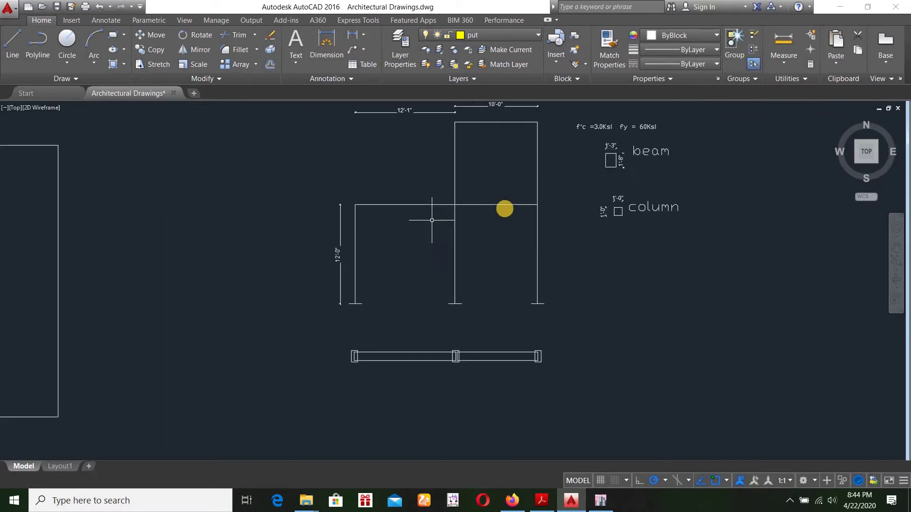
pyautogui.moveTo(543, 166)
pyautogui.mouseDown(button='middle')
pyautogui.moveTo(559, 203)
pyautogui.moveTo(554, 220)
pyautogui.mouseUp(button='middle')
pyautogui.scroll(2, 544, 195)
pyautogui.scroll(-2, 555, 185)
pyautogui.scroll(3, 553, 226)
pyautogui.scroll(-3, 549, 235)
pyautogui.scroll(2, 550, 236)
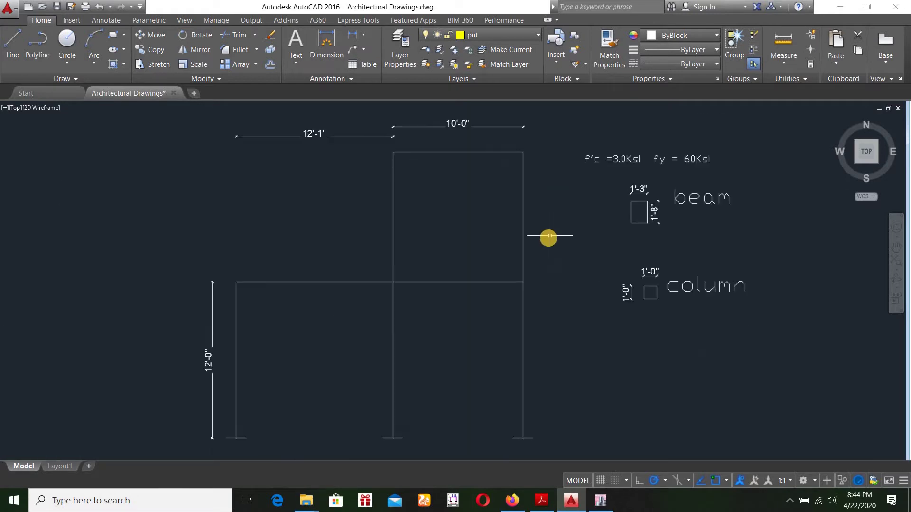
pyautogui.moveTo(548, 239); pyautogui.dragTo(570, 234, button='middle')
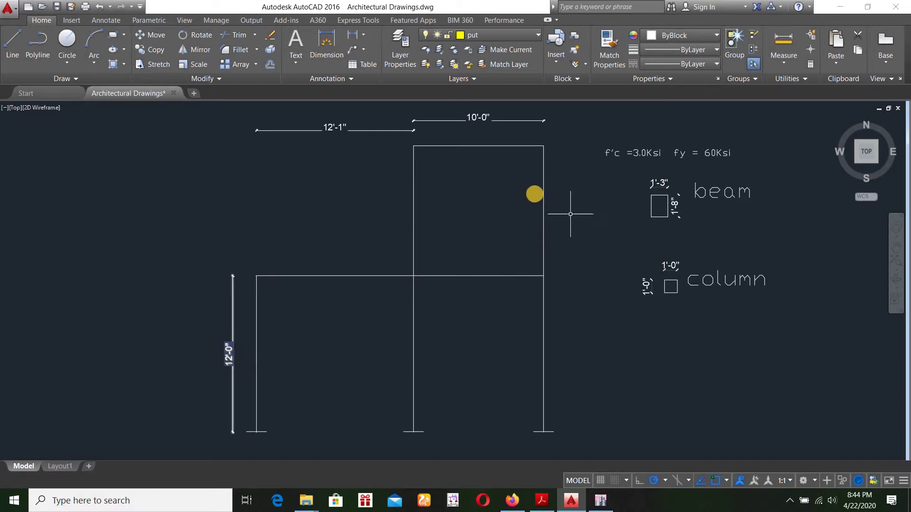
# - Dimension the upper story's height along the outer column beside the beam and column section details
pyautogui.click(326, 46)
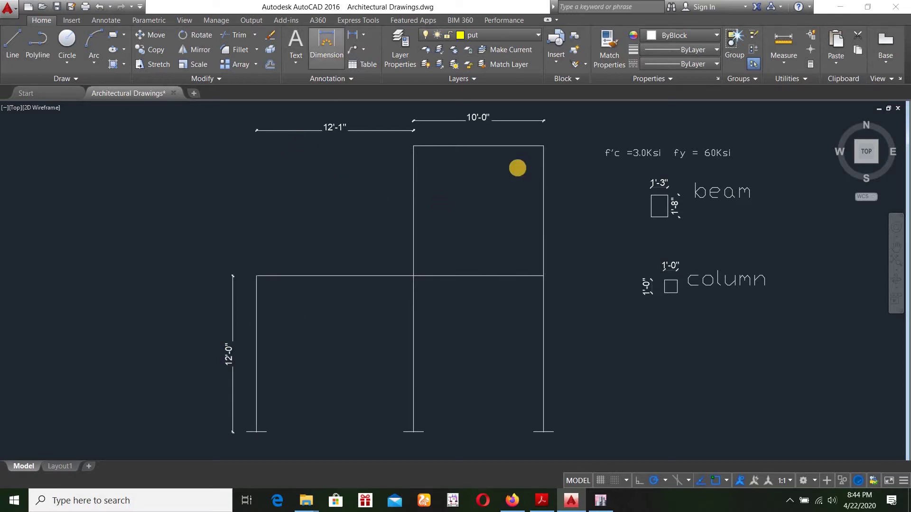
pyautogui.click(544, 146)
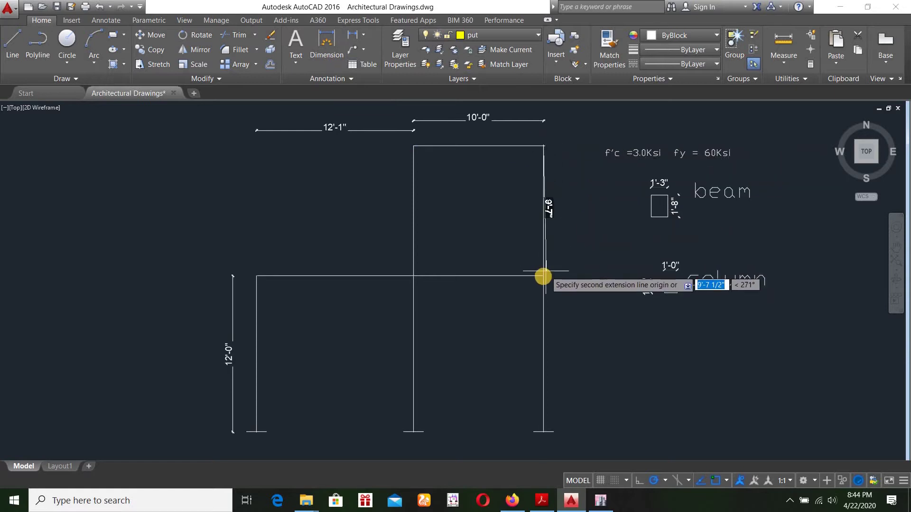
pyautogui.press('Escape')
pyautogui.click(567, 276)
pyautogui.click(568, 309)
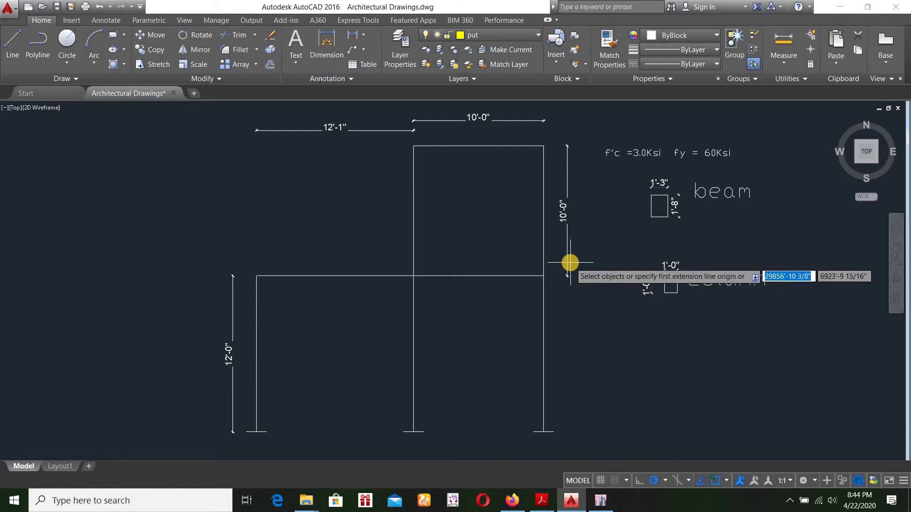
pyautogui.press('Escape')
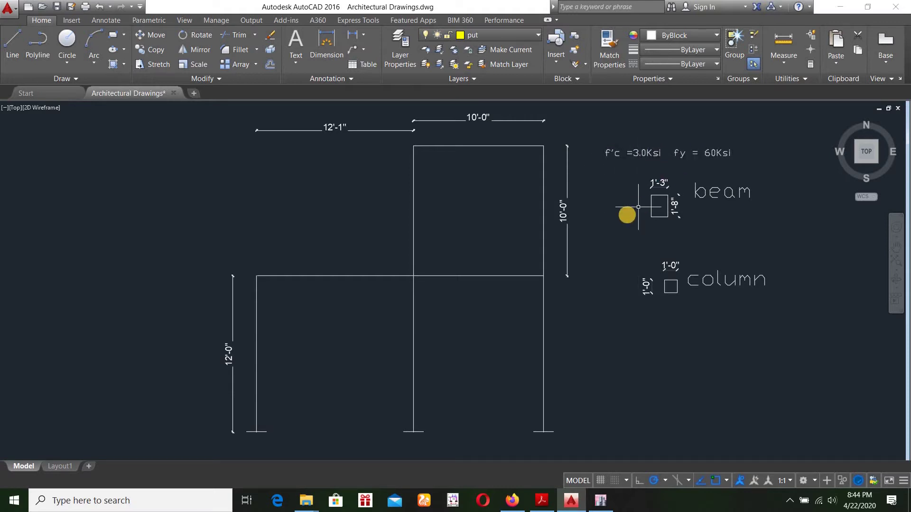
# - Switch to ETABS and start a new model without saving VIDEO 5, using built-in U.S. Customary, AISC14, AISC 360-16 and ACI 318-14 settings
pyautogui.click(597, 505)
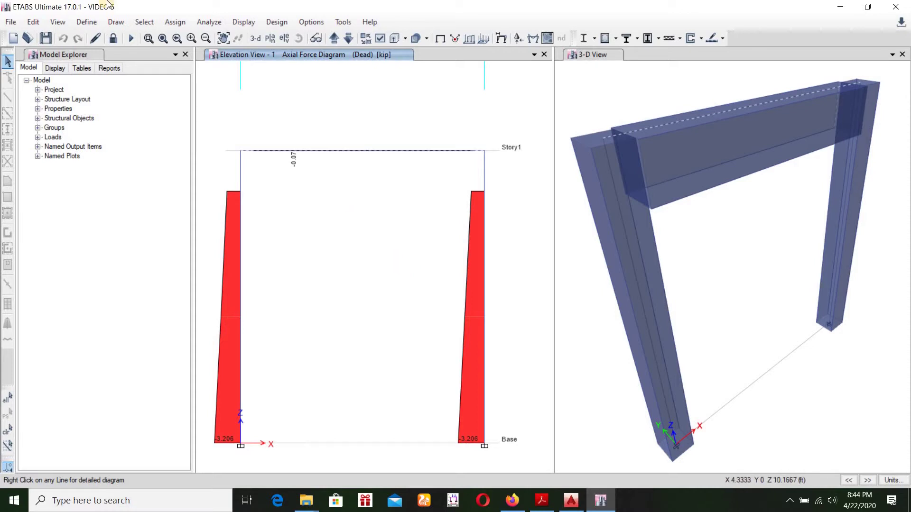
pyautogui.click(9, 38)
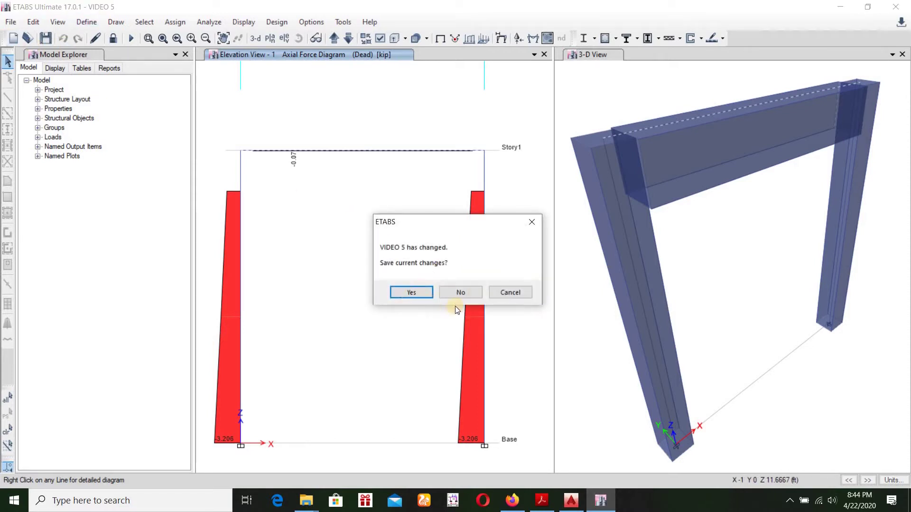
pyautogui.click(460, 293)
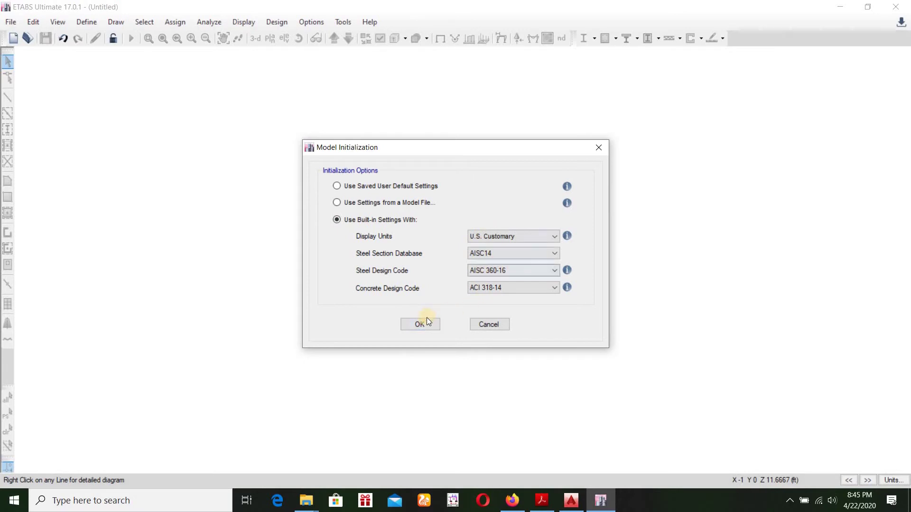
pyautogui.press('Return')
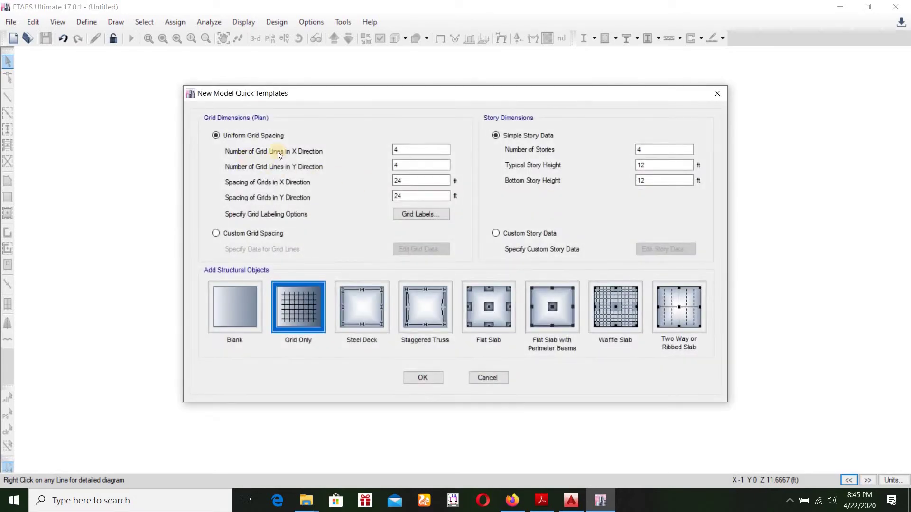
# - Switch to AutoCAD and draw a vertical grid line through the left column in the plan below the frame elevation
pyautogui.click(571, 501)
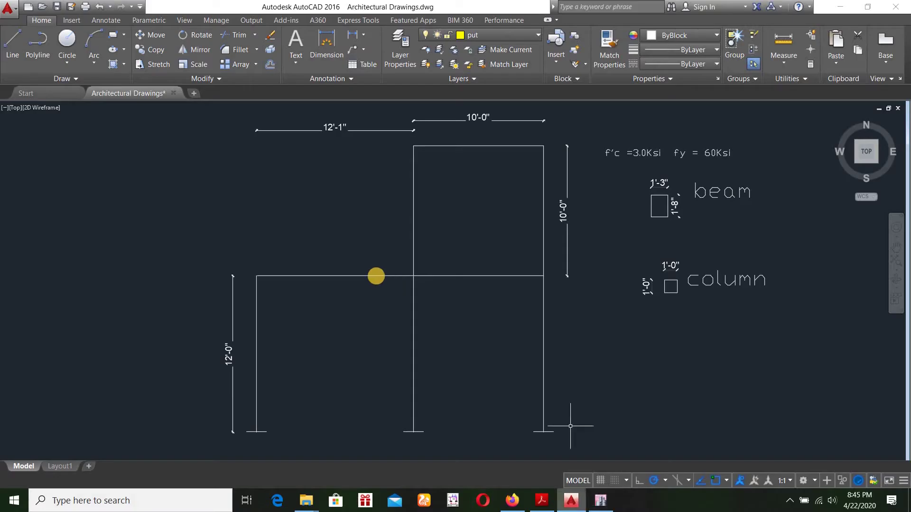
pyautogui.moveTo(484, 364)
pyautogui.mouseDown(button='middle')
pyautogui.moveTo(498, 242)
pyautogui.moveTo(488, 356)
pyautogui.moveTo(484, 213)
pyautogui.mouseUp(button='middle')
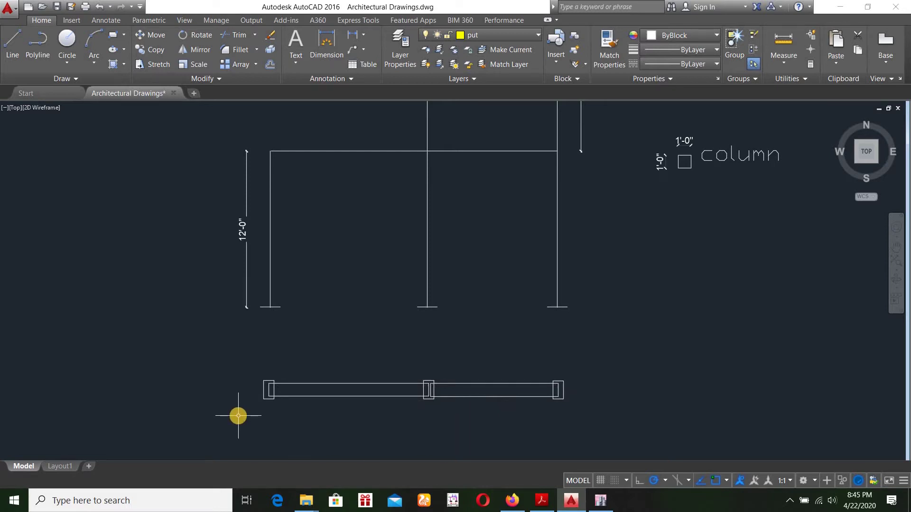
pyautogui.write('l')
pyautogui.press('Return')
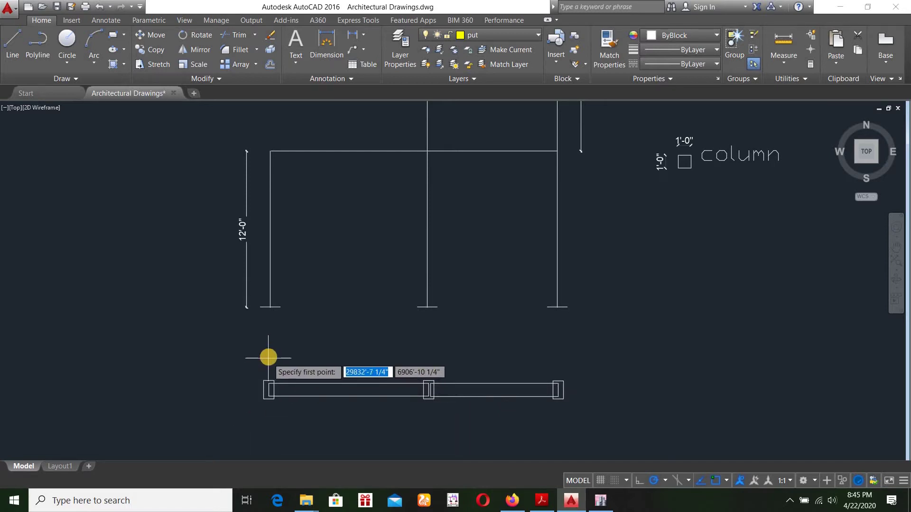
pyautogui.click(269, 422)
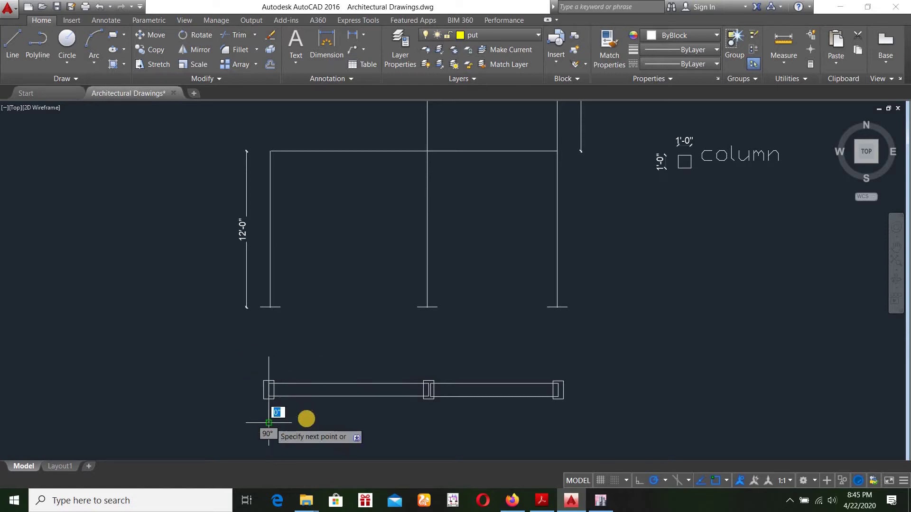
pyautogui.press('Escape')
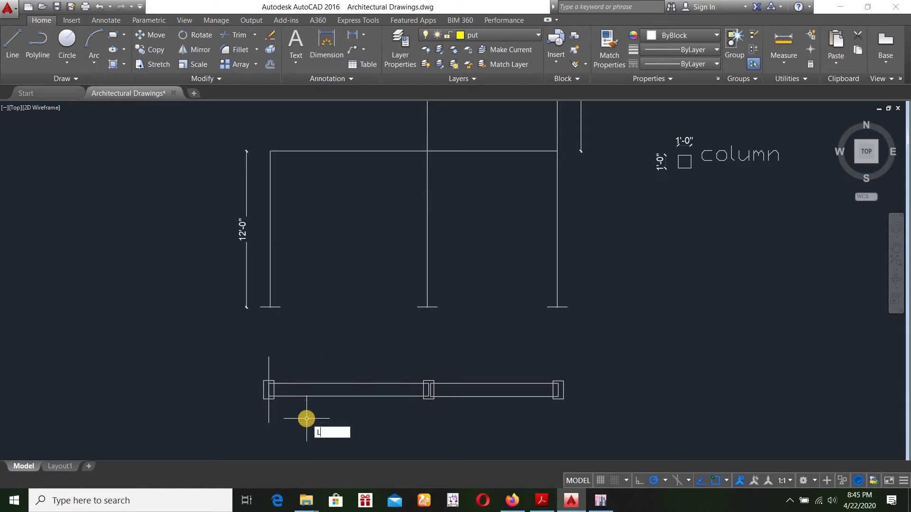
# - Draw vertical grid lines about 5 feet long through the middle and right columns of the plan
pyautogui.press('Return')
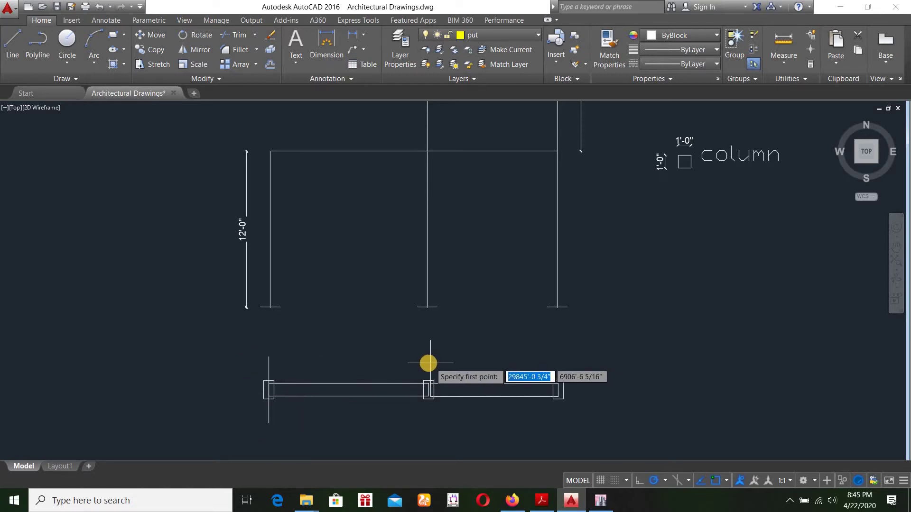
pyautogui.click(429, 389)
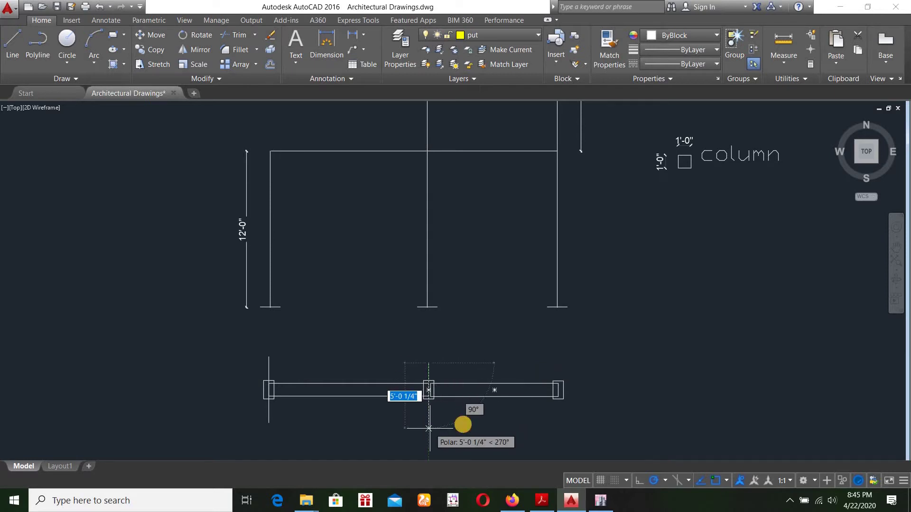
pyautogui.click(463, 425)
pyautogui.press('Escape')
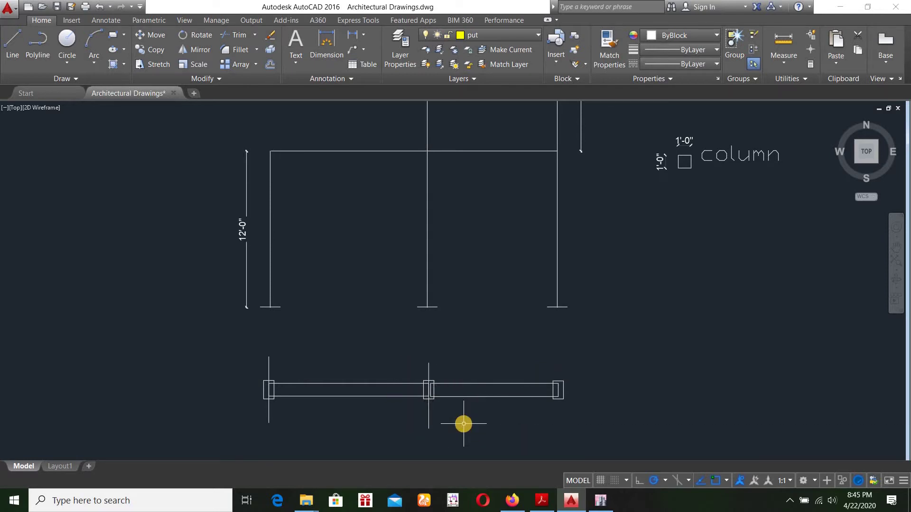
pyautogui.press('Return')
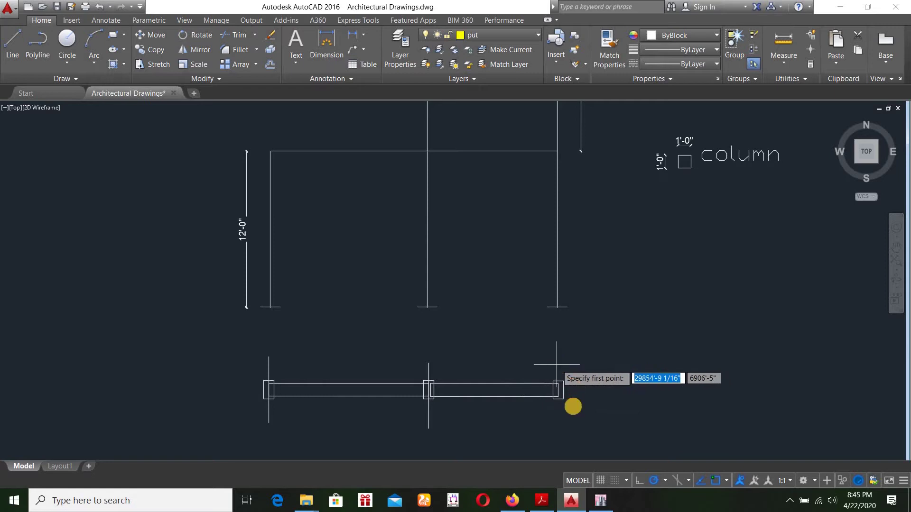
pyautogui.click(556, 429)
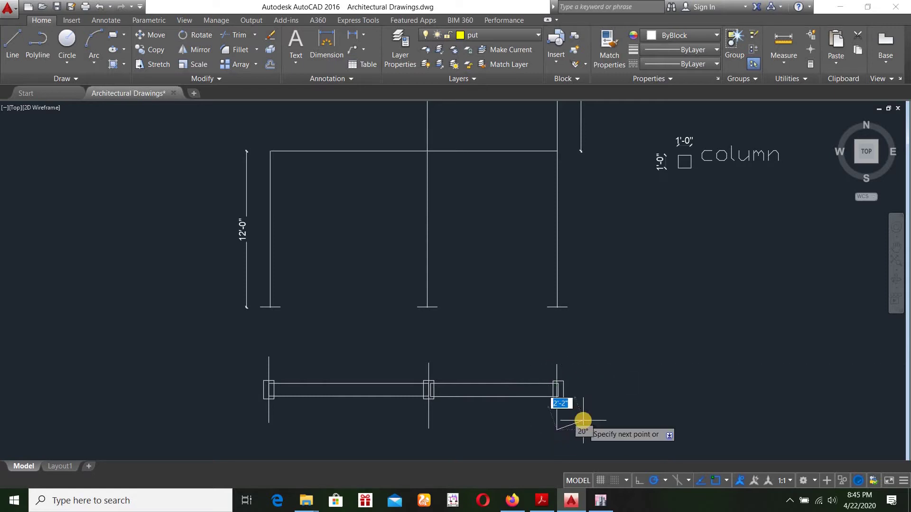
pyautogui.press('Escape')
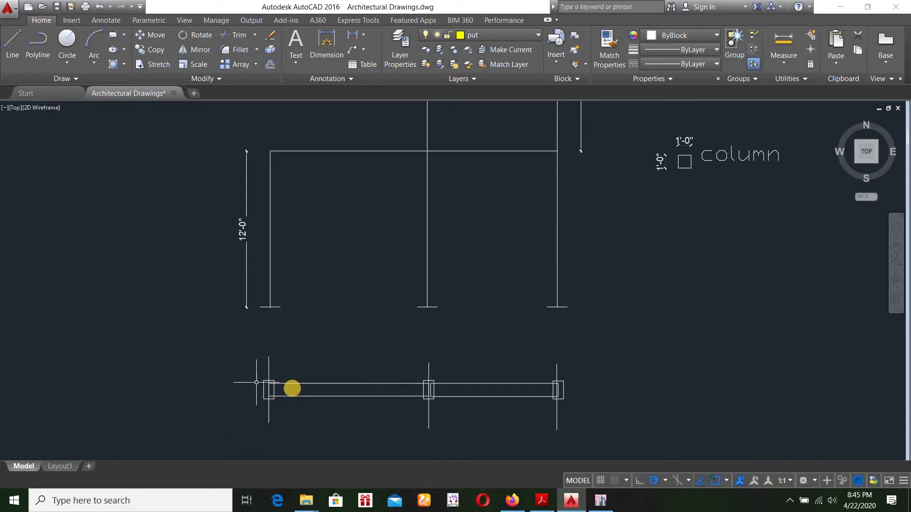
# - Switch to ETABS and set the new model's grid lines to 3 in the X direction and 1 in the Y direction
pyautogui.click(602, 502)
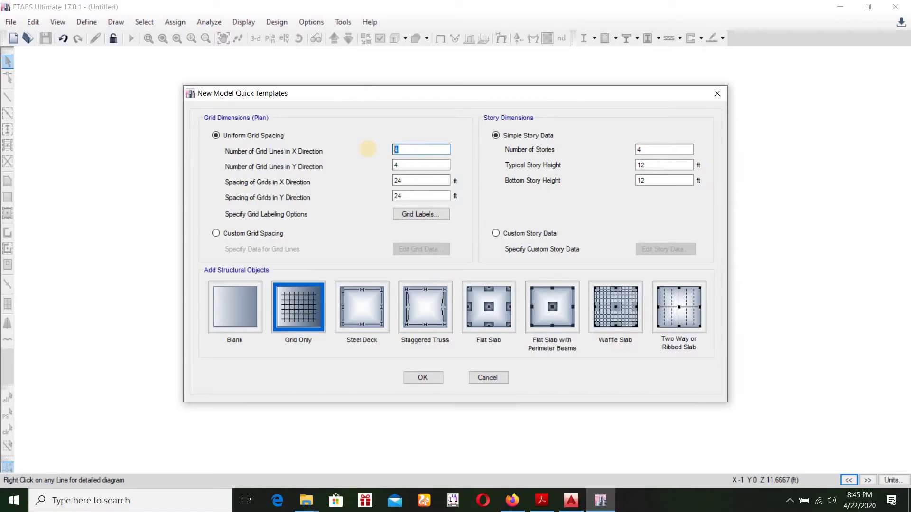
pyautogui.write('3')
pyautogui.doubleClick(403, 165)
pyautogui.write('1')
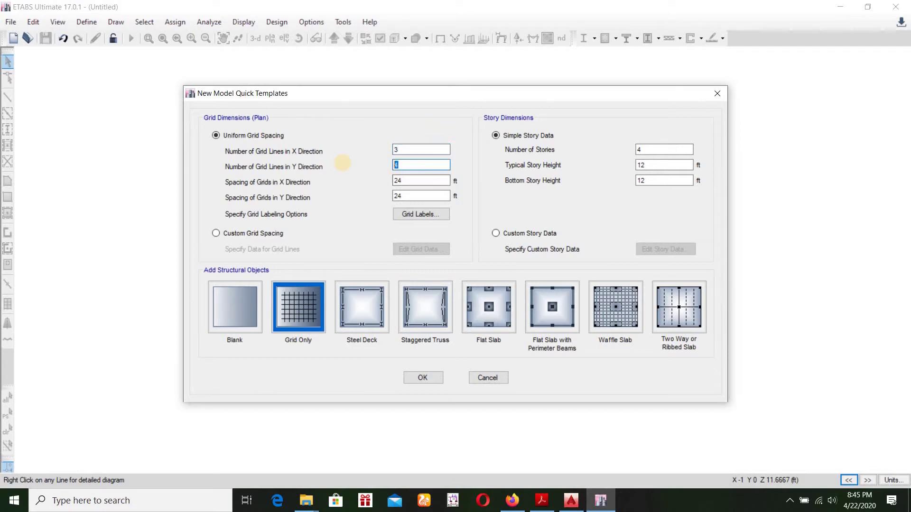
# - Switch to AutoCAD and check the grid line layout and bays of the frame's plan and elevation
pyautogui.click(571, 500)
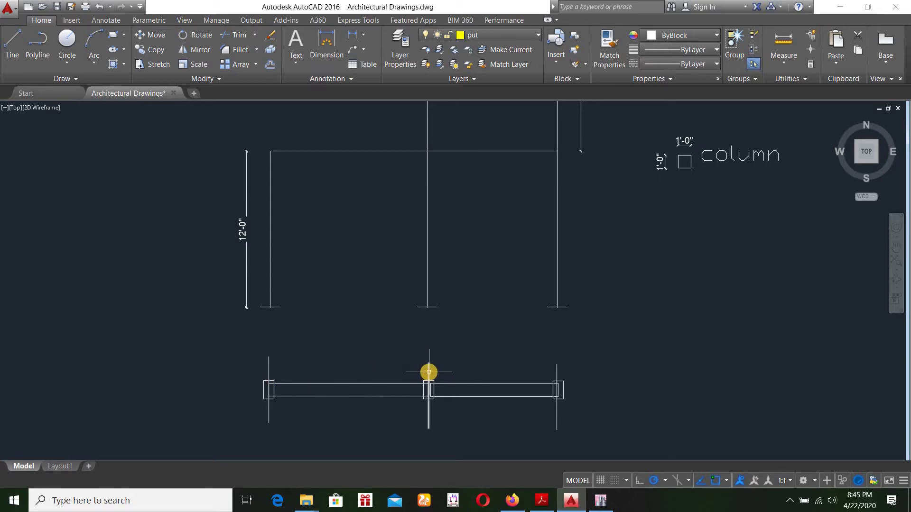
pyautogui.moveTo(376, 200)
pyautogui.mouseDown(button='middle')
pyautogui.moveTo(392, 425)
pyautogui.moveTo(388, 293)
pyautogui.moveTo(369, 252)
pyautogui.mouseUp(button='middle')
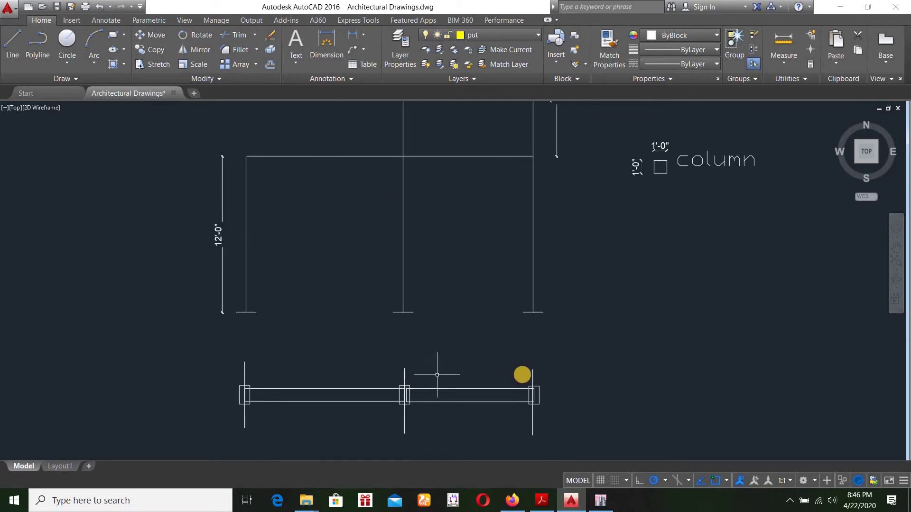
# - Switch to ETABS, choose custom grid spacing for the new model, and display its grid data as spacing
pyautogui.moveTo(472, 247); pyautogui.dragTo(486, 413, button='middle')
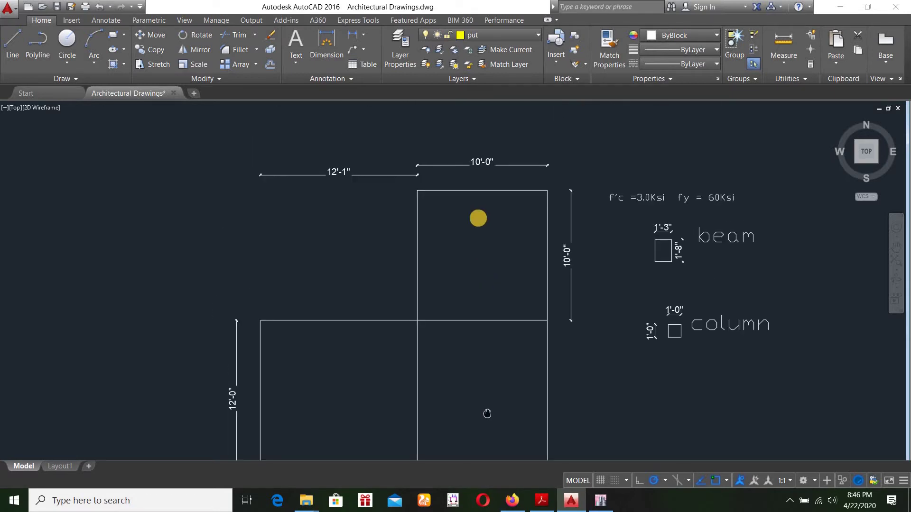
pyautogui.click(601, 500)
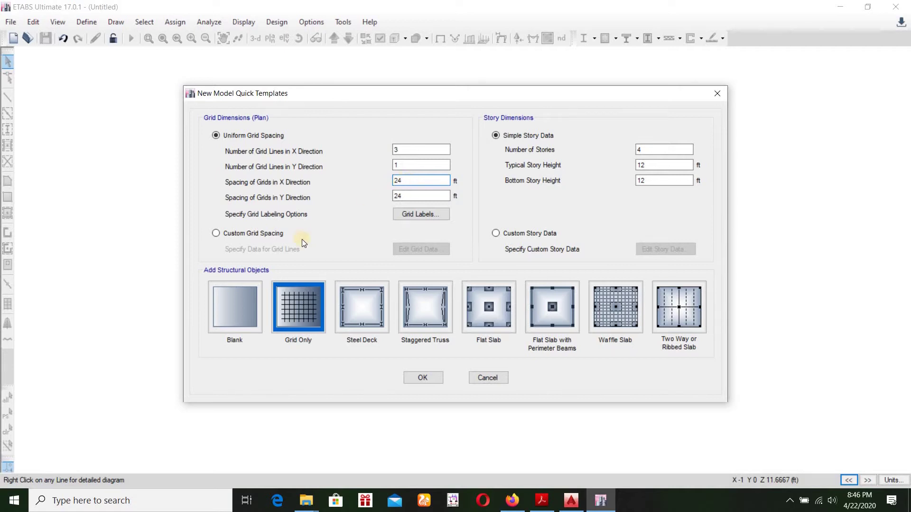
pyautogui.click(216, 233)
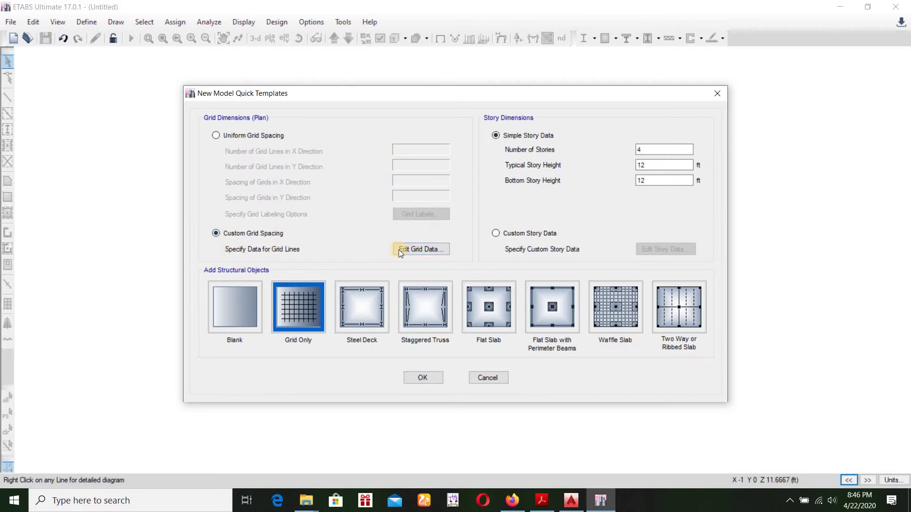
pyautogui.click(399, 250)
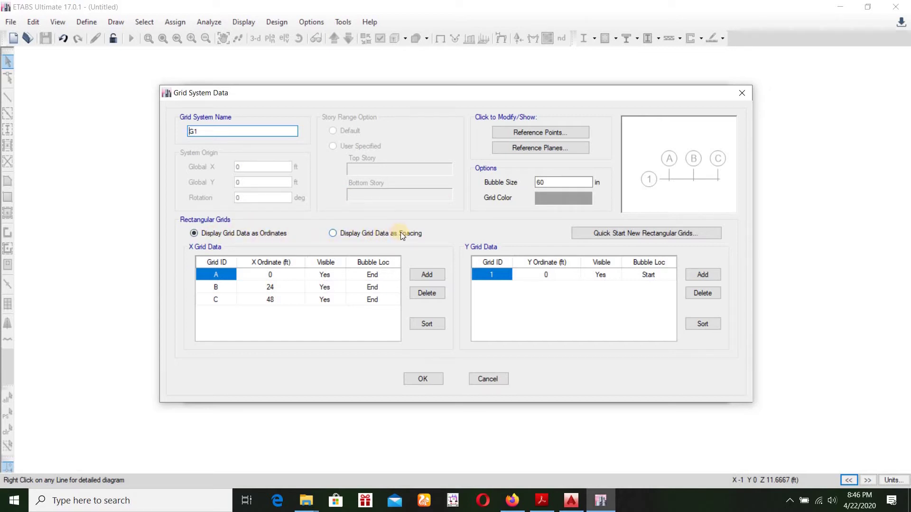
pyautogui.click(345, 237)
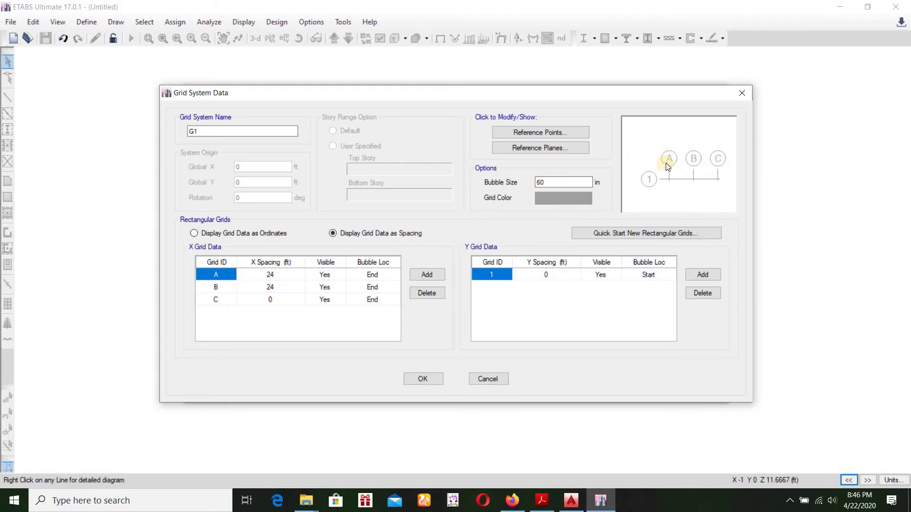
# - Set the X grid spacing to 12'1" for grid A and 10' for grid B, checking the bay widths in AutoCAD
pyautogui.click(278, 275)
pyautogui.write('12\'1"')
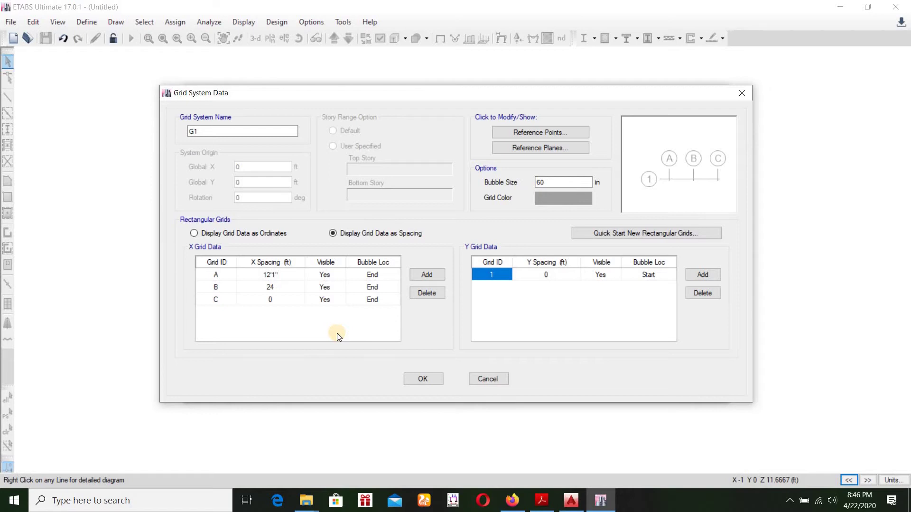
pyautogui.press('Return')
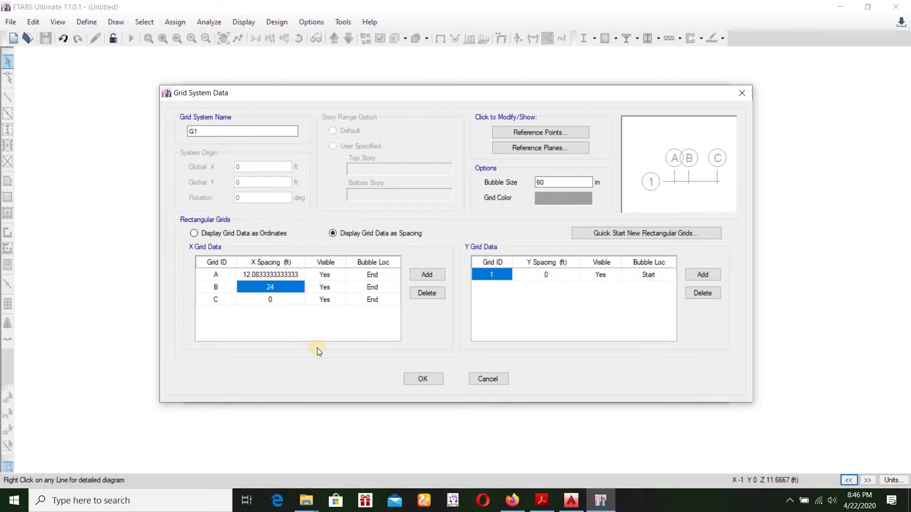
pyautogui.write('10')
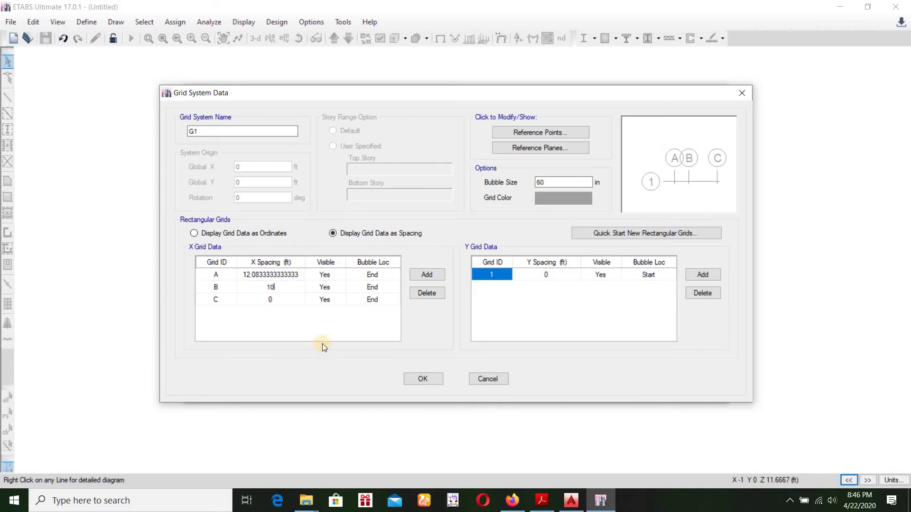
pyautogui.click(570, 501)
pyautogui.hotkey('alt', 'Tab')
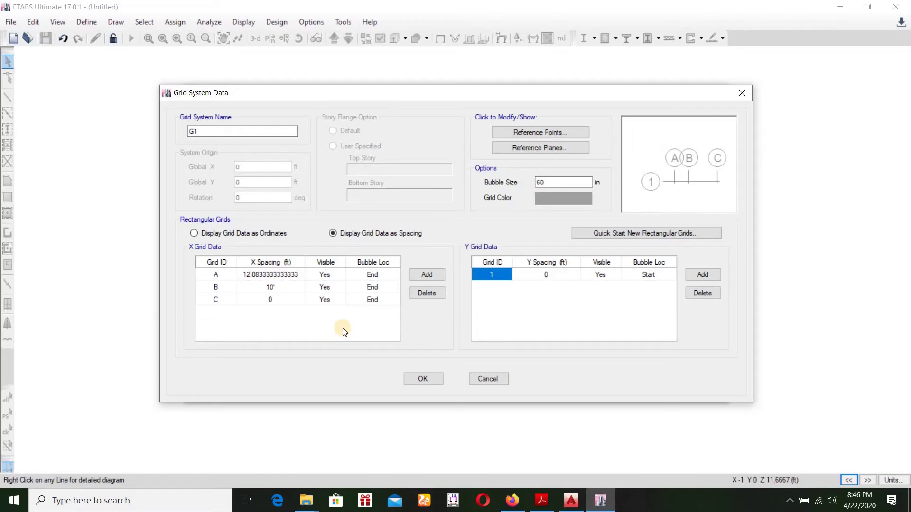
pyautogui.press('Return')
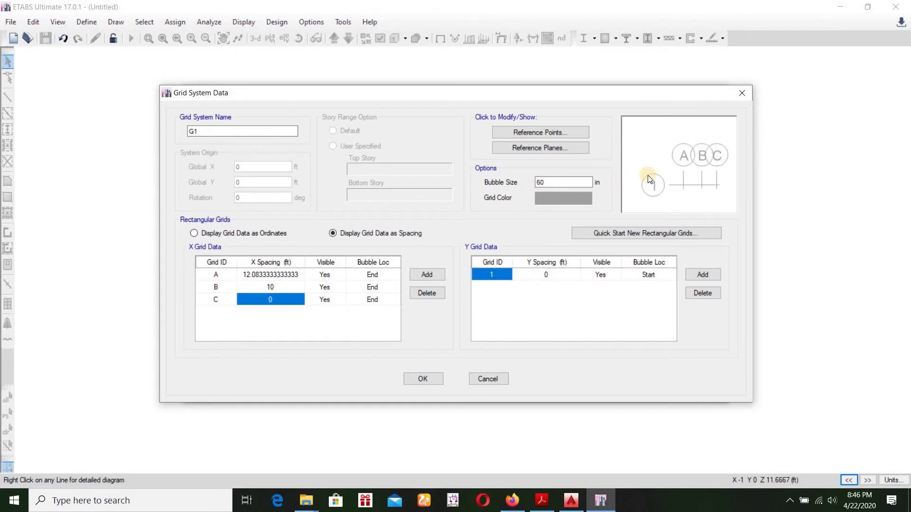
# - Try grid bubble sizes of 50 in and 40 in
pyautogui.doubleClick(560, 182)
pyautogui.write('5')
pyautogui.click(544, 275)
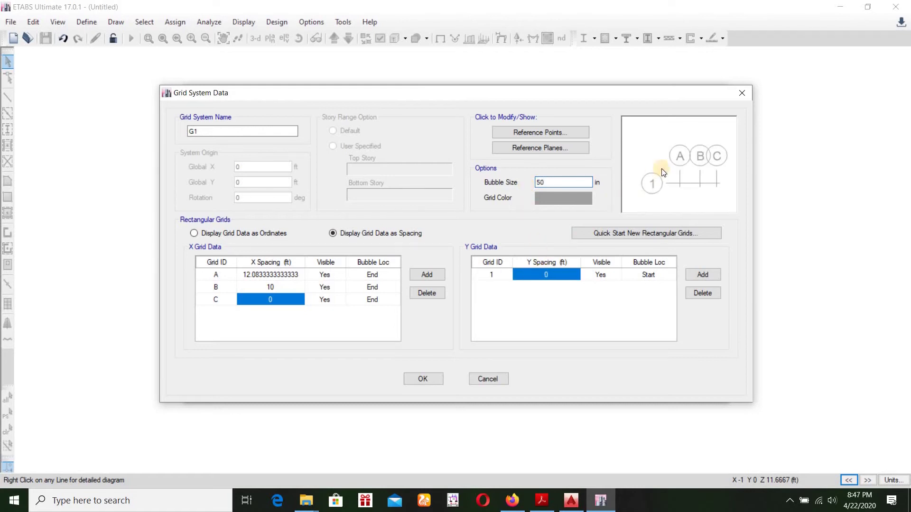
pyautogui.moveTo(551, 183); pyautogui.dragTo(522, 184)
pyautogui.write('40')
pyautogui.click(560, 277)
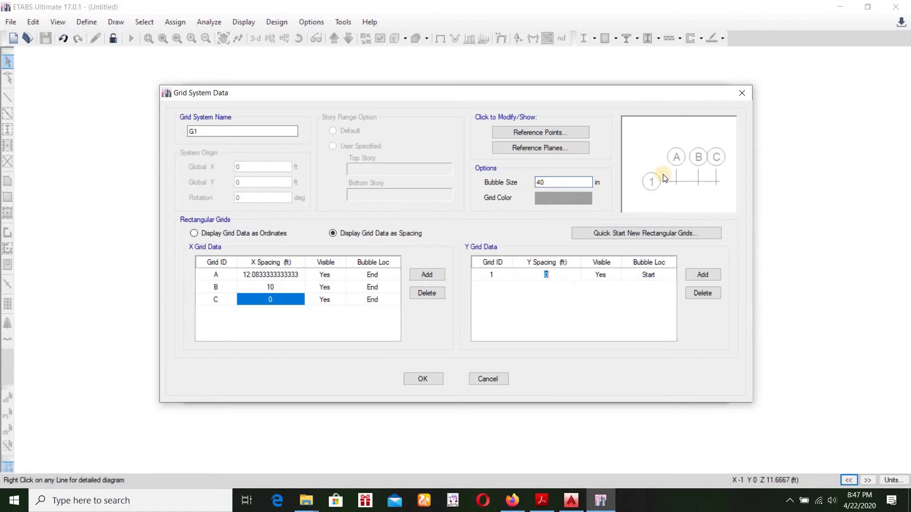
# - Set the grid bubble size to 36 in and accept the grid system data
pyautogui.moveTo(523, 186); pyautogui.dragTo(526, 183)
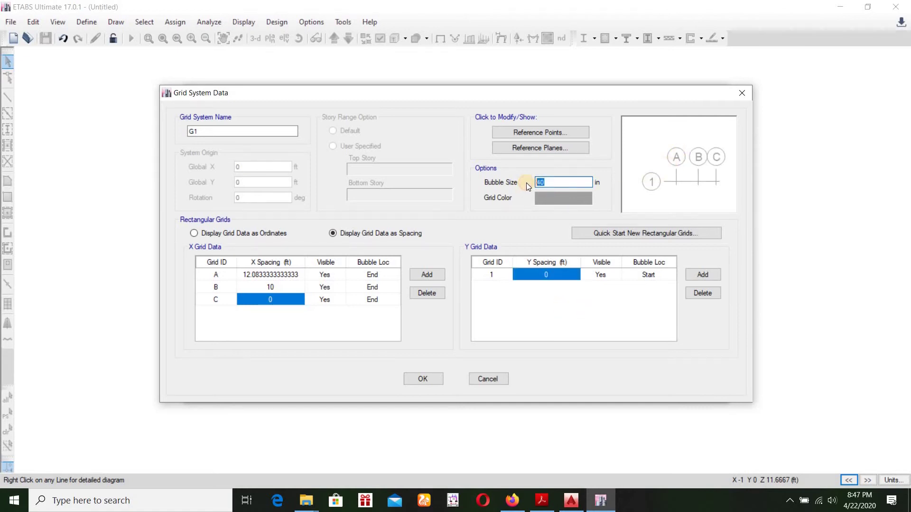
pyautogui.write('36')
pyautogui.click(537, 296)
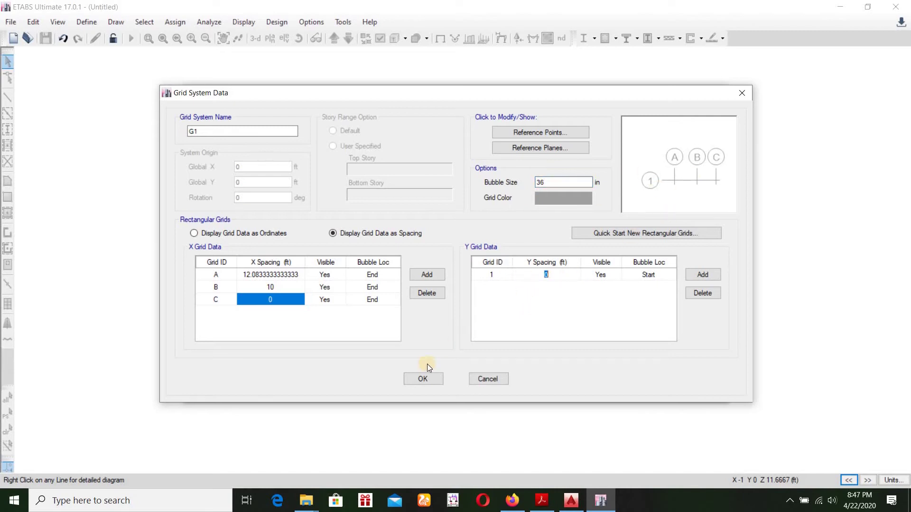
pyautogui.click(424, 378)
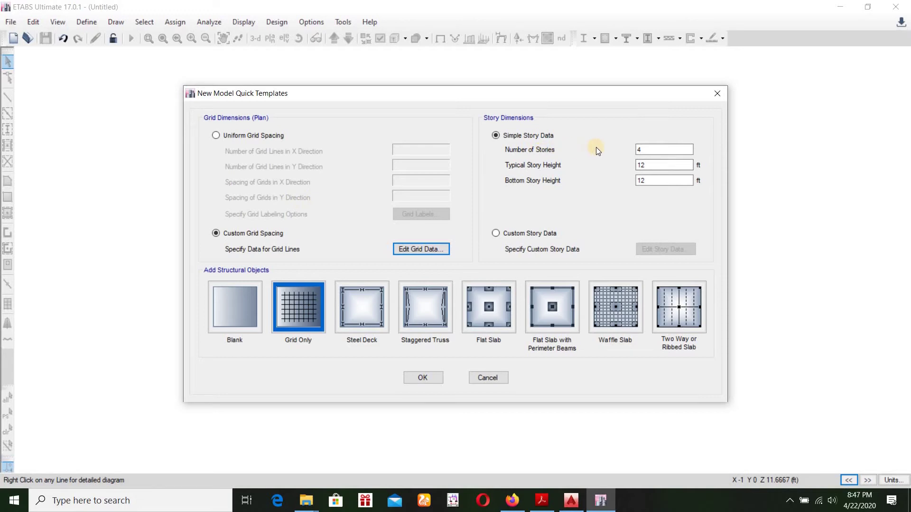
# - Check the frame elevation in AutoCAD and set the number of stories to 2 in ETABS
pyautogui.click(571, 500)
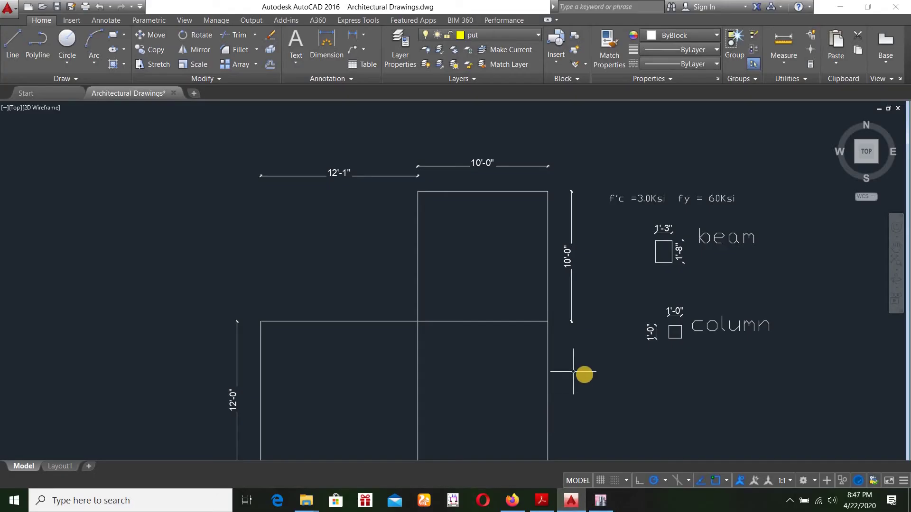
pyautogui.moveTo(584, 375); pyautogui.dragTo(585, 310, button='middle')
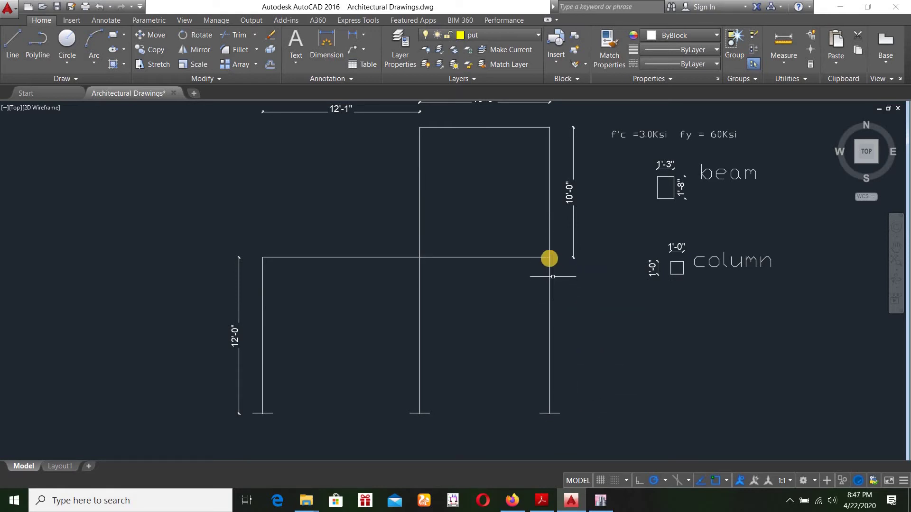
pyautogui.click(605, 505)
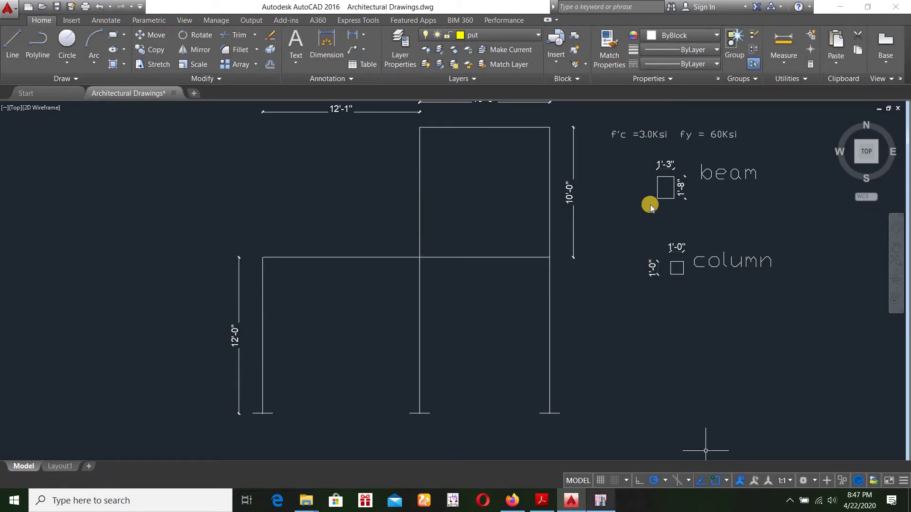
pyautogui.moveTo(647, 152); pyautogui.dragTo(634, 153)
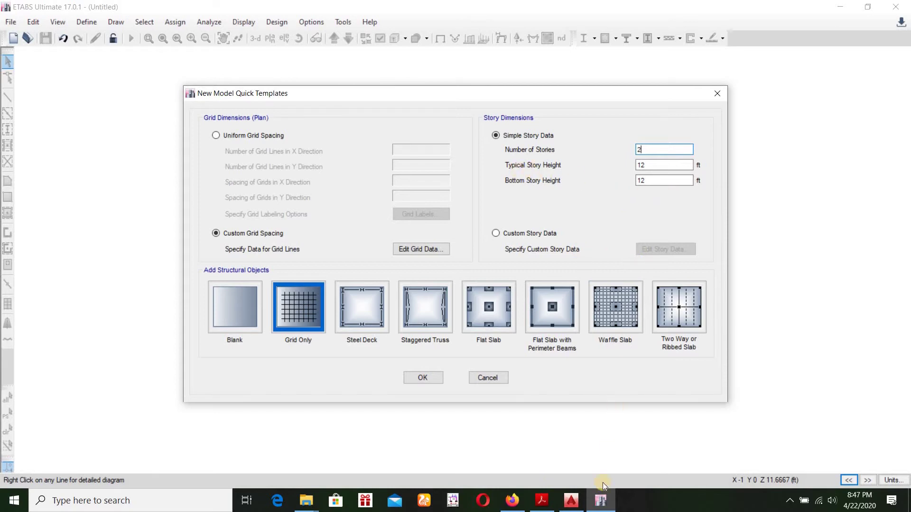
# - Check the story heights in AutoCAD, then create the grid-only ETABS model with a 10 ft typical and 12 ft bottom story height
pyautogui.click(571, 501)
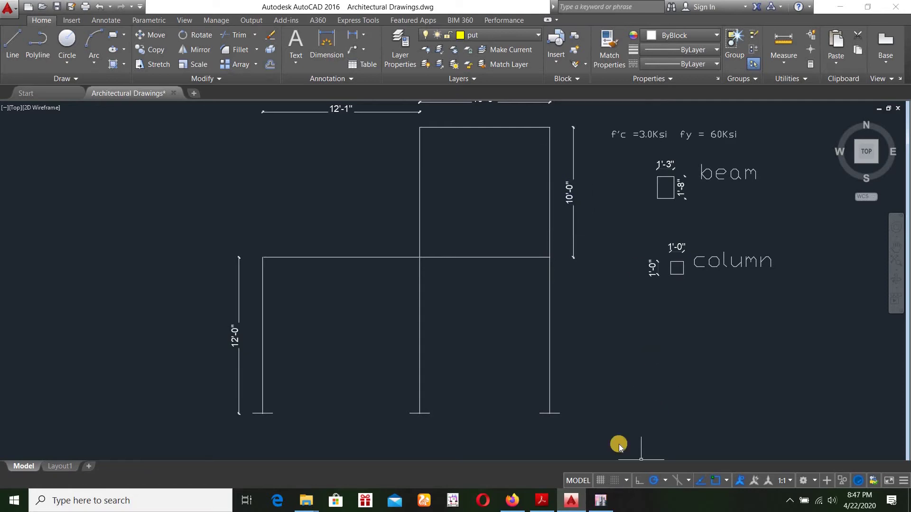
pyautogui.click(600, 500)
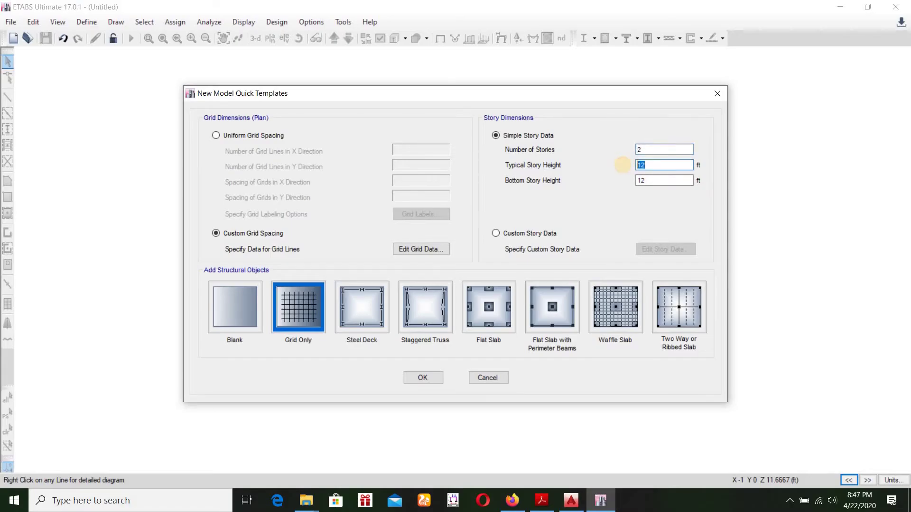
pyautogui.write('10')
pyautogui.press('Tab')
pyautogui.click(570, 503)
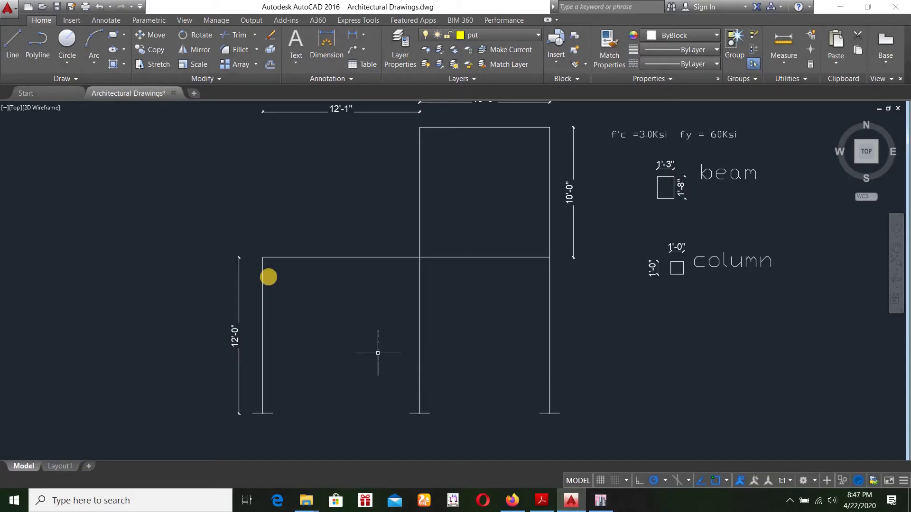
pyautogui.click(601, 501)
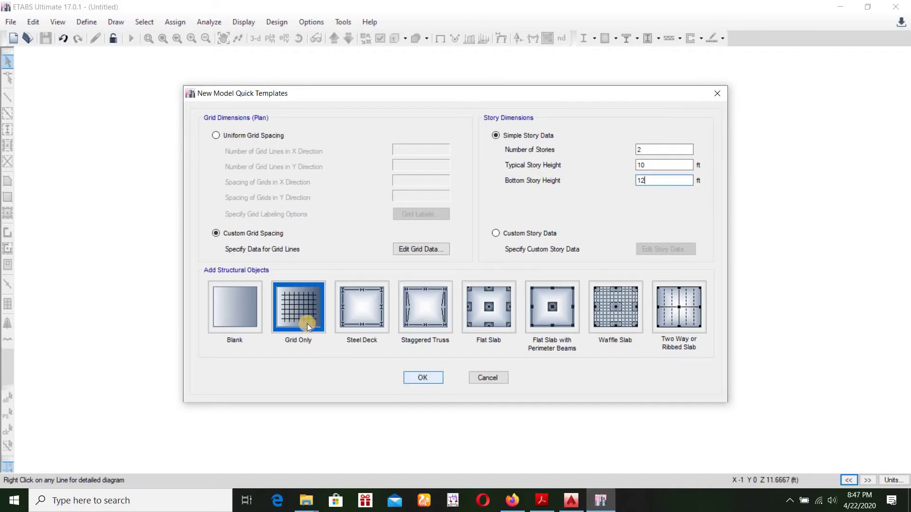
pyautogui.click(419, 378)
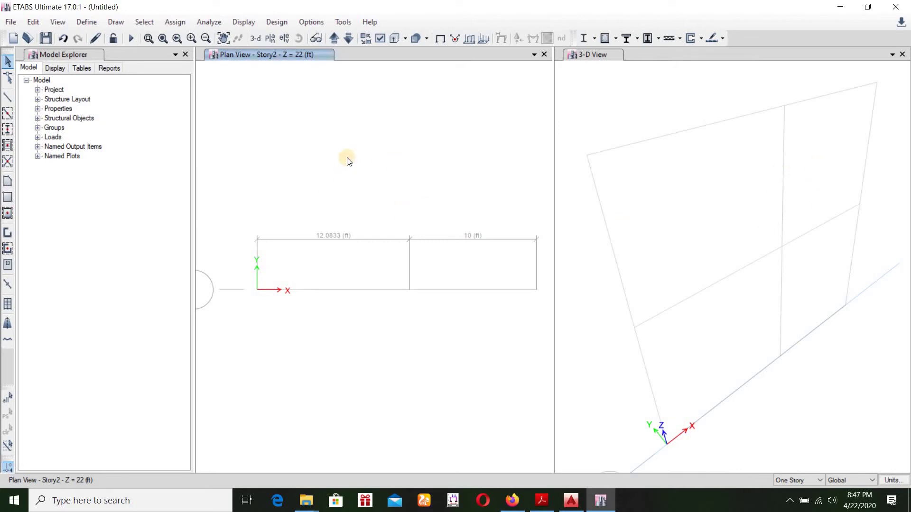
# - Replace the Story2 plan view with the elevation view along grid line 1 and inspect the grid layout
pyautogui.moveTo(368, 175); pyautogui.dragTo(326, 172, button='middle')
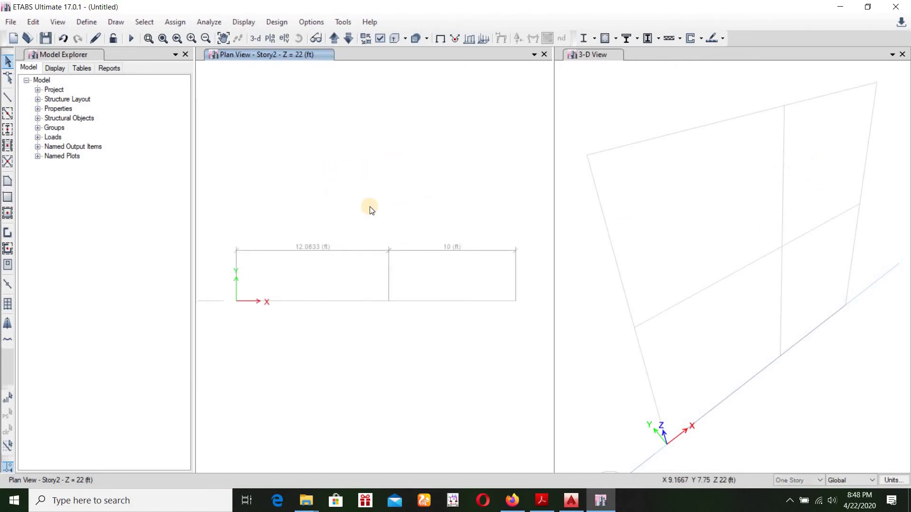
pyautogui.scroll(-3, 369, 207)
pyautogui.scroll(3, 368, 206)
pyautogui.click(285, 38)
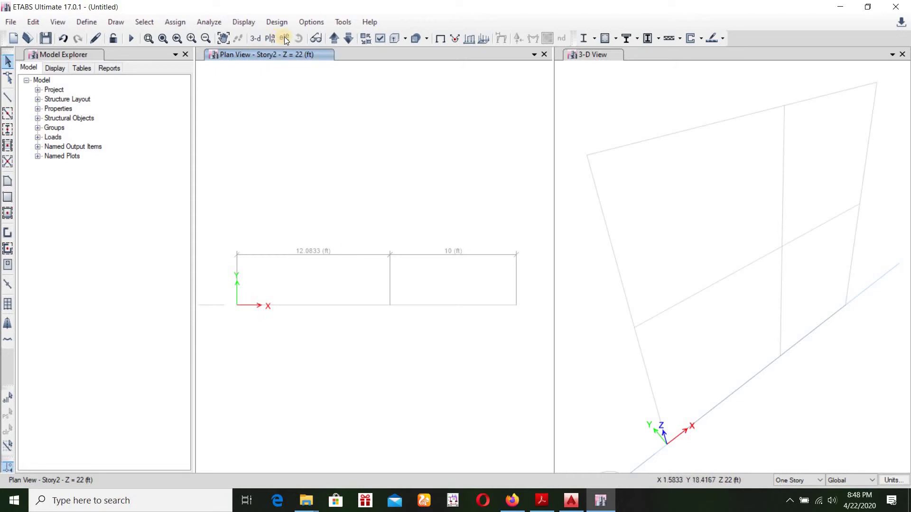
pyautogui.click(353, 210)
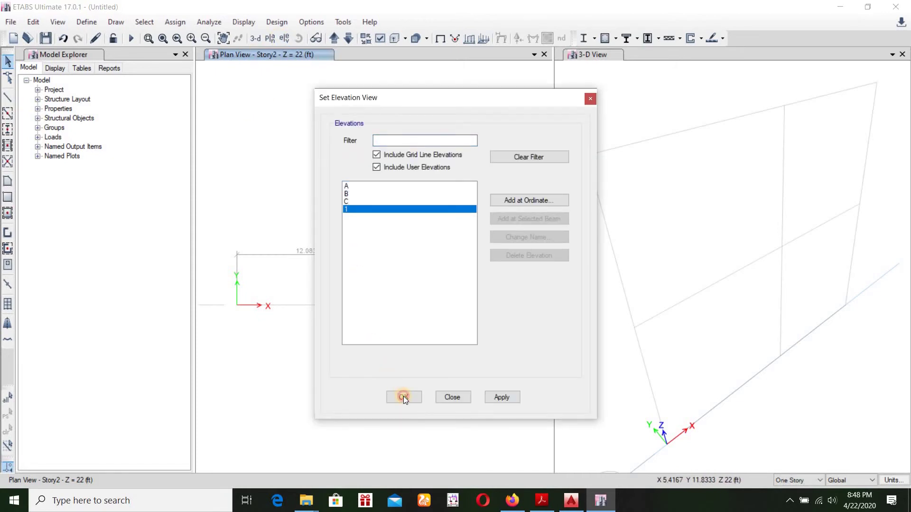
pyautogui.click(403, 397)
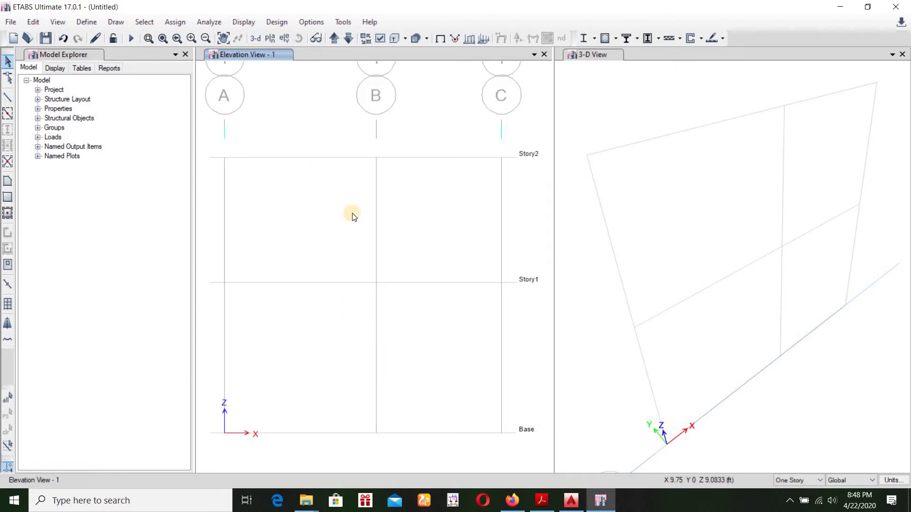
pyautogui.scroll(-3, 332, 179)
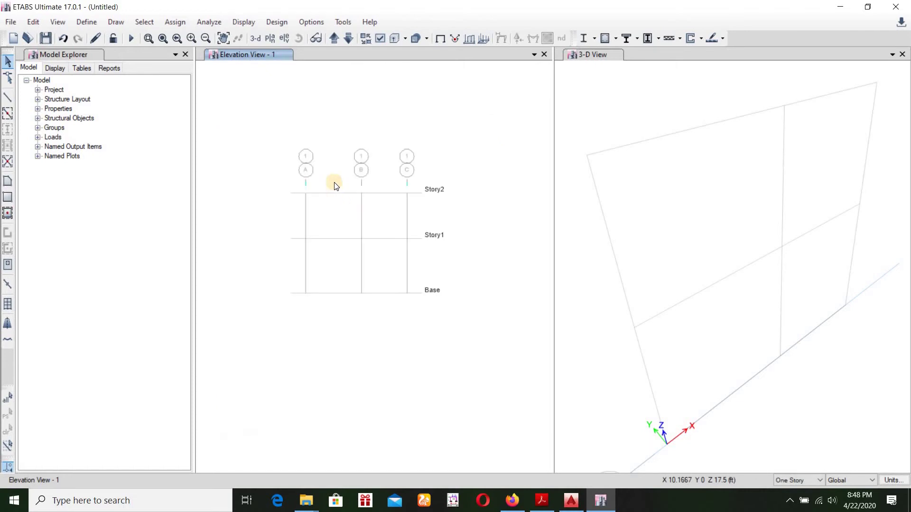
pyautogui.scroll(2, 350, 189)
pyautogui.scroll(2, 397, 202)
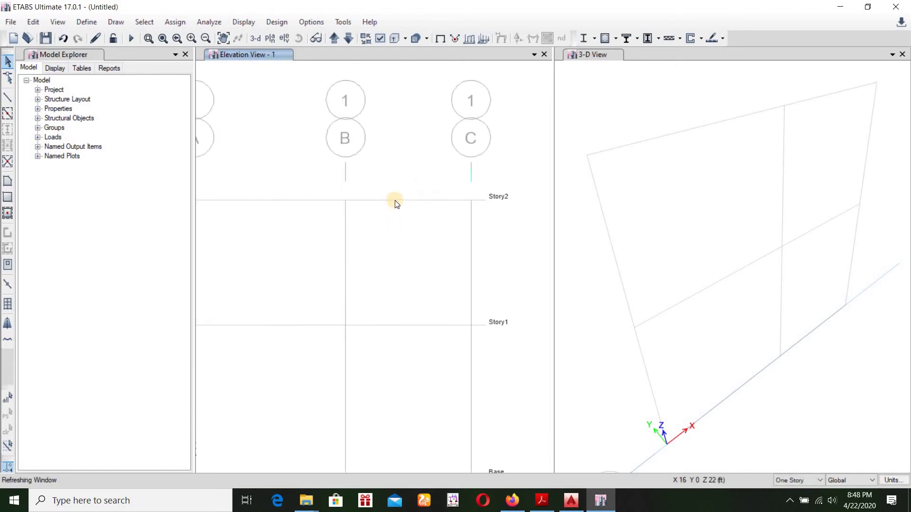
pyautogui.scroll(-2, 396, 202)
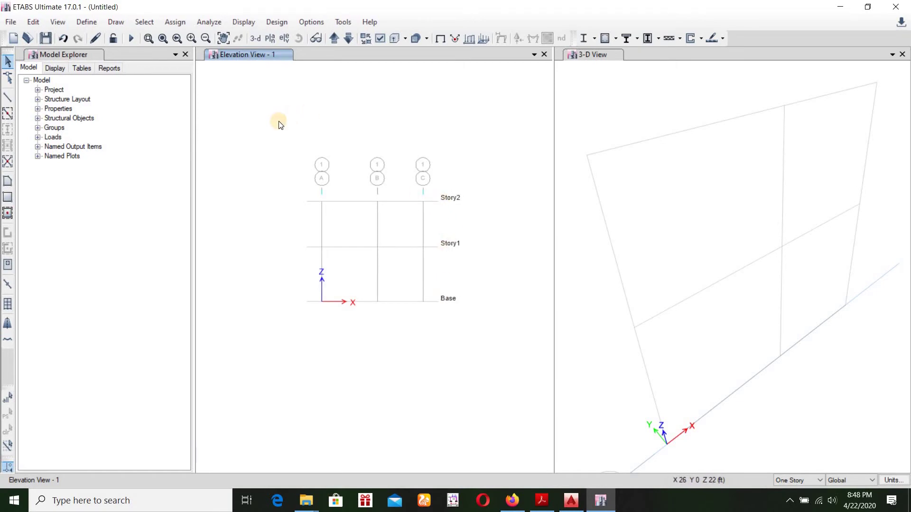
# - Edit the 4000Psi concrete material, renaming it 3000Psi and setting its modulus of elasticity to 57000*sqrt(3000) lb/in²
pyautogui.click(86, 22)
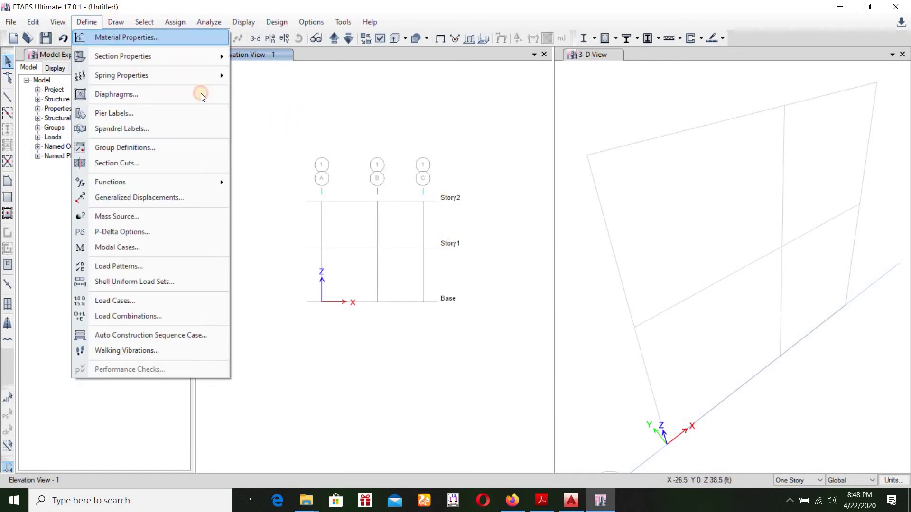
pyautogui.click(114, 38)
pyautogui.click(341, 190)
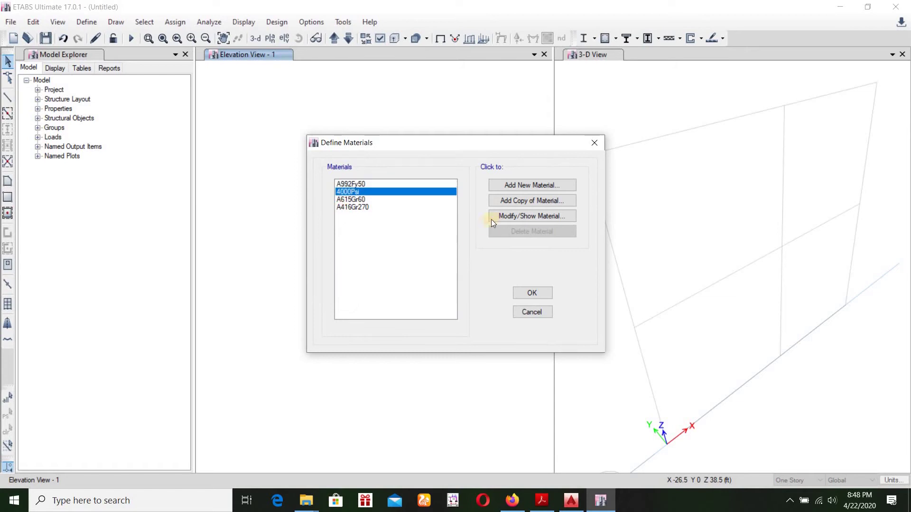
pyautogui.click(494, 217)
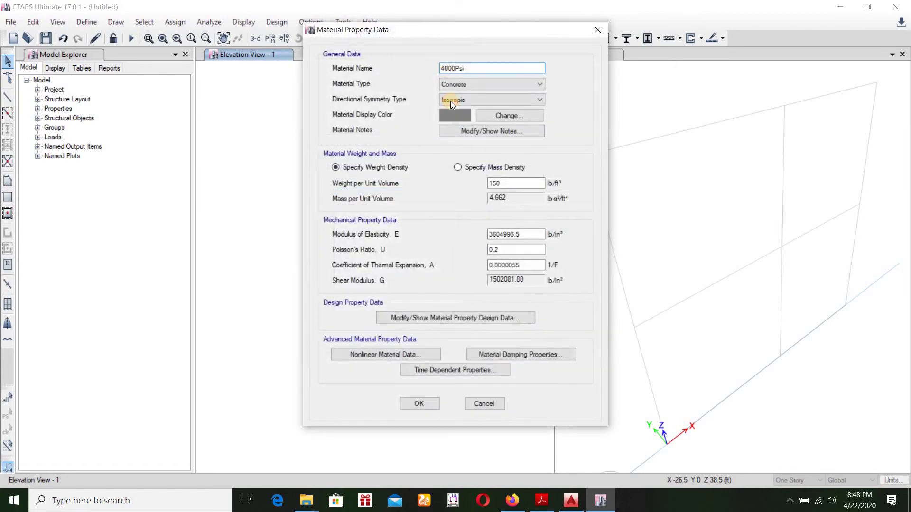
pyautogui.press('Right')
pyautogui.press('BackSpace')
pyautogui.write('3')
pyautogui.moveTo(522, 234); pyautogui.dragTo(463, 229)
pyautogui.write('5')
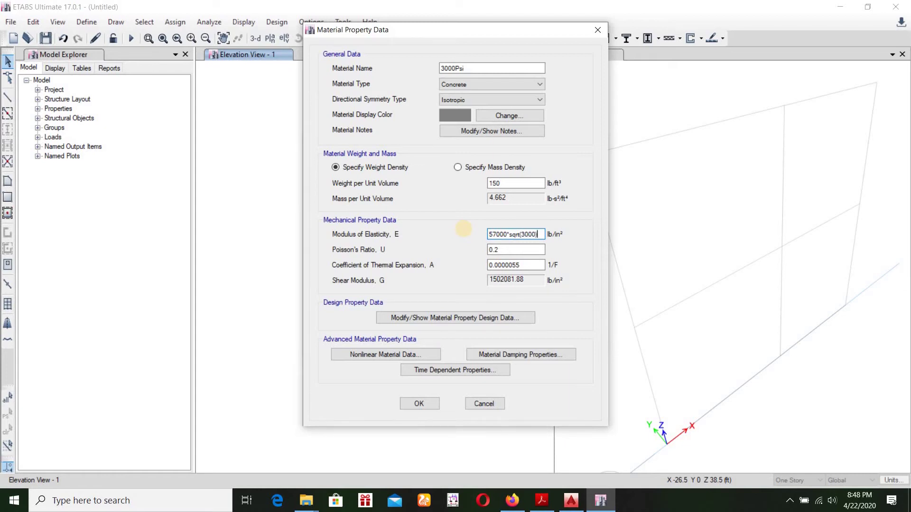
# - Set the 3000Psi material's specified concrete compressive strength to 3000 lb/in² and finish the material definitions
pyautogui.press('Return')
pyautogui.click(456, 318)
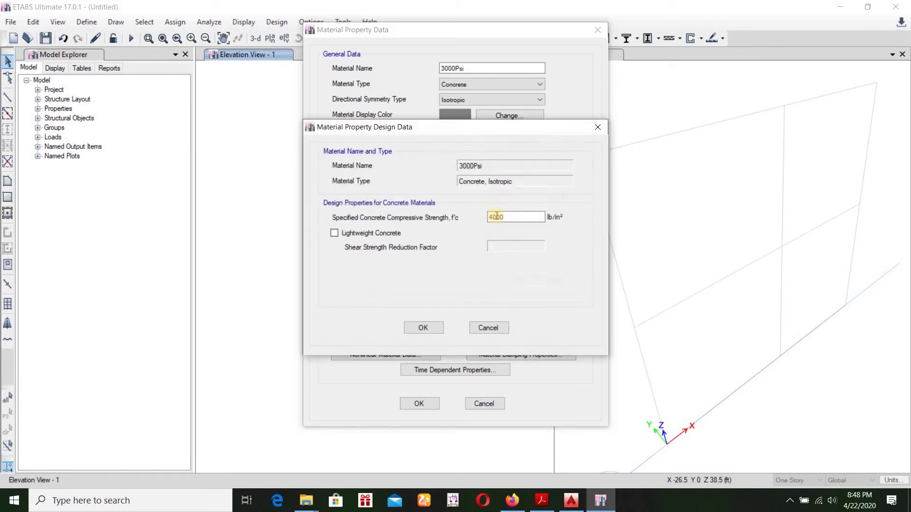
pyautogui.press('BackSpace')
pyautogui.write('3')
pyautogui.click(434, 327)
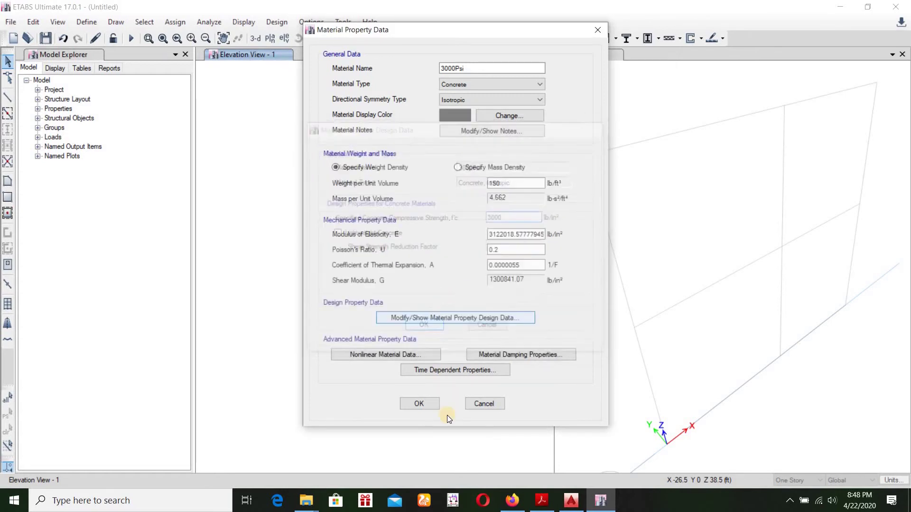
pyautogui.click(426, 403)
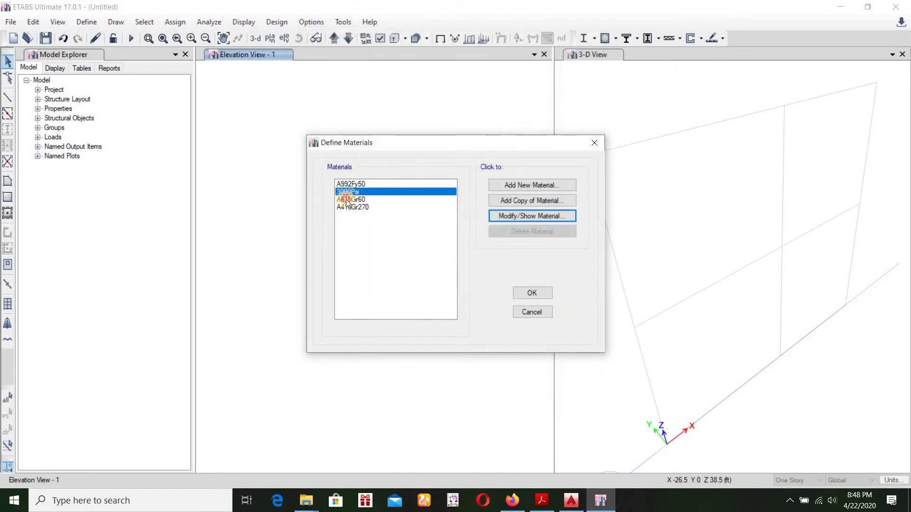
pyautogui.click(358, 201)
pyautogui.click(525, 292)
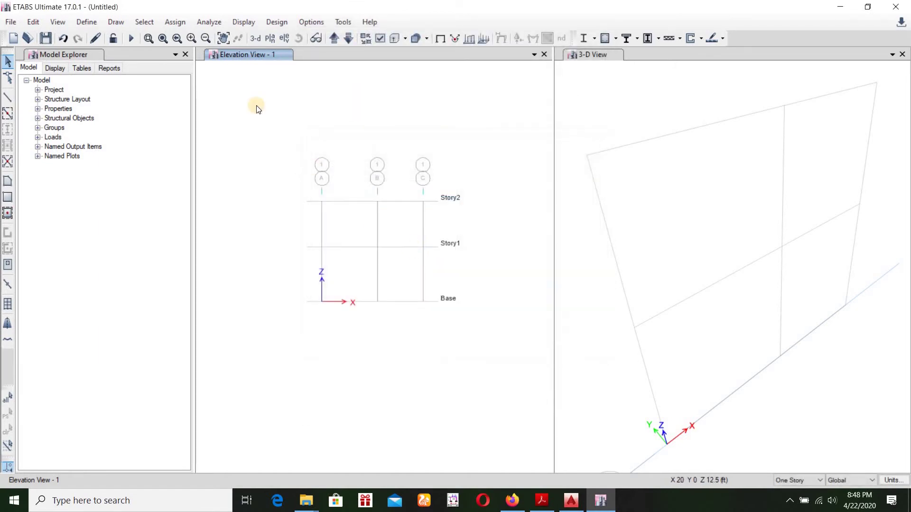
# - Delete all the predefined frame sections that can be deleted from the frame properties, first the generic ones, then the W shapes
pyautogui.click(81, 27)
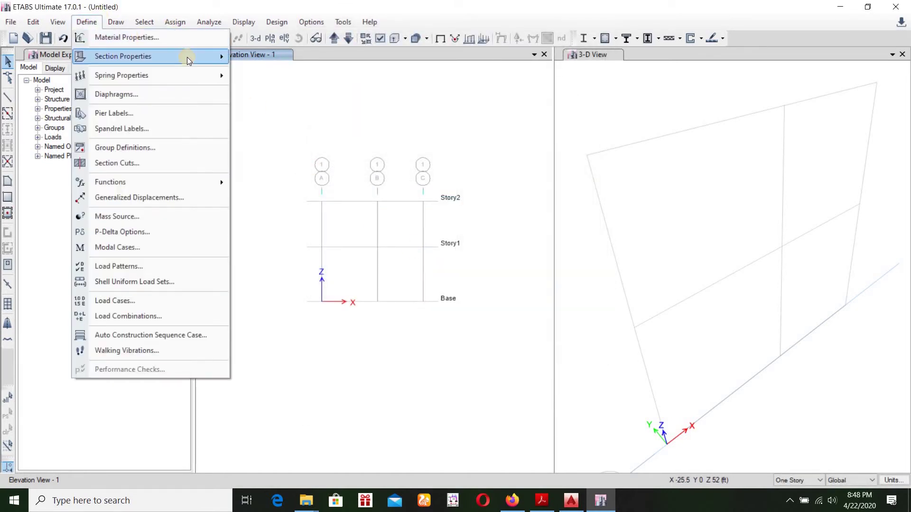
pyautogui.moveTo(187, 56)
pyautogui.click(279, 58)
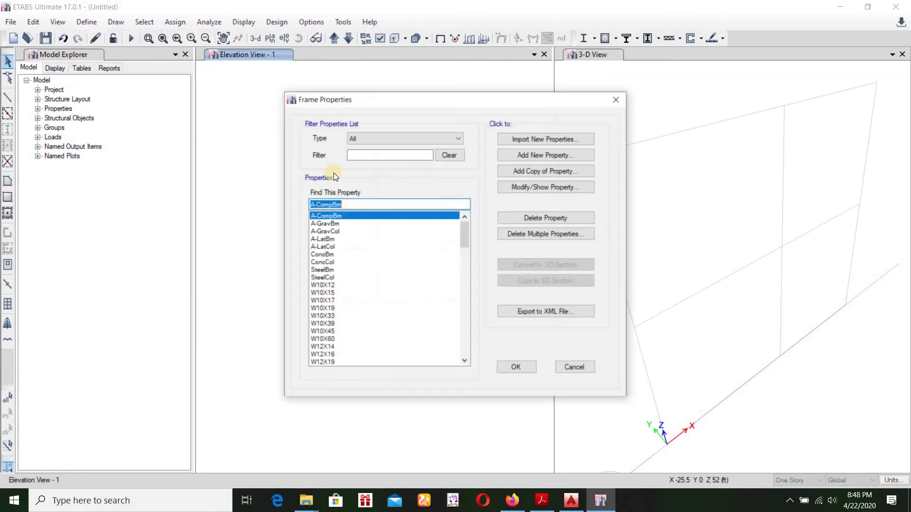
pyautogui.click(573, 239)
pyautogui.moveTo(414, 197); pyautogui.dragTo(419, 266)
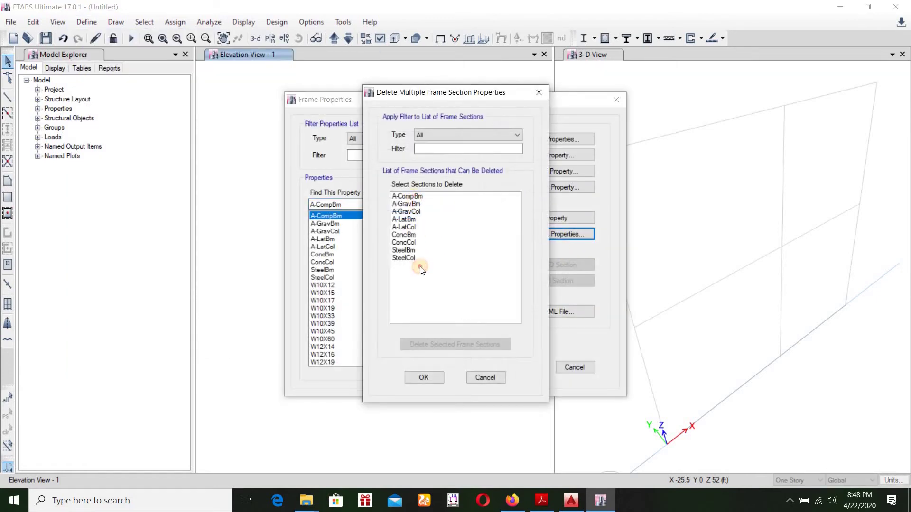
pyautogui.click(451, 342)
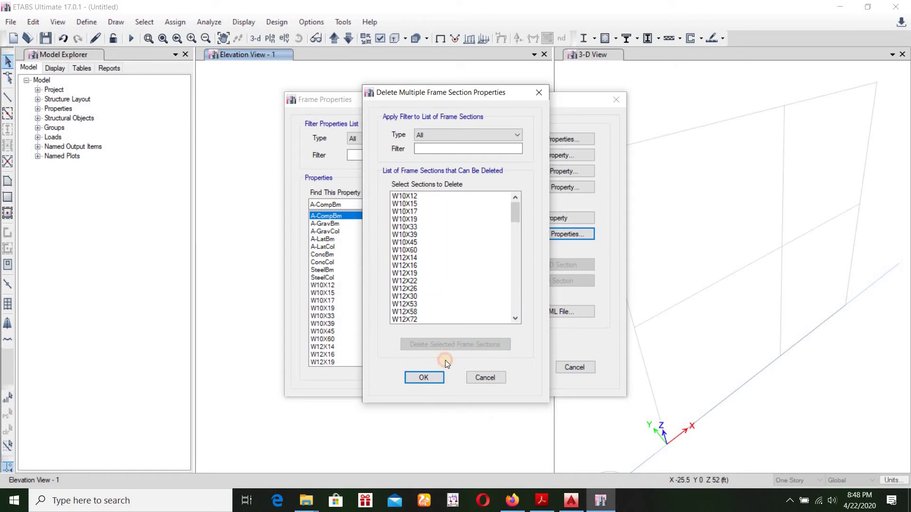
pyautogui.moveTo(405, 196); pyautogui.dragTo(443, 471)
pyautogui.click(456, 344)
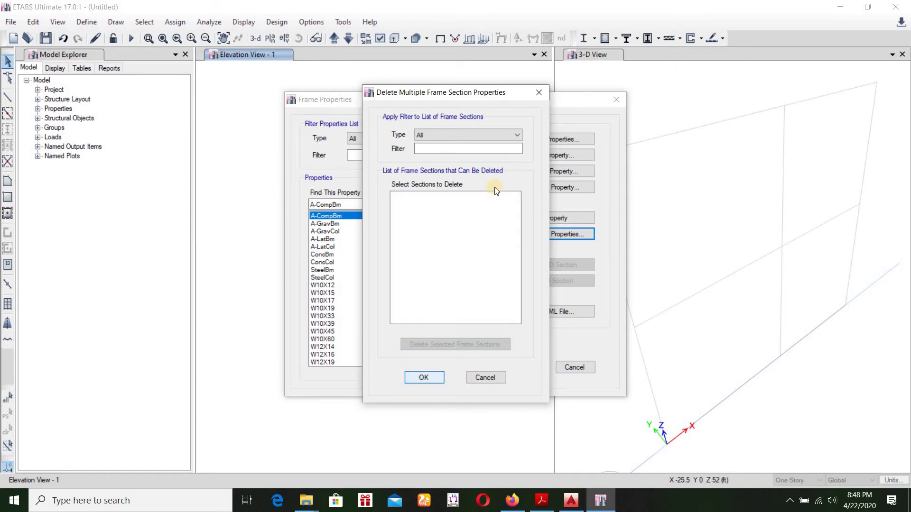
pyautogui.press('Return')
# - Add a concrete rectangular frame section named B-15X20 in 3000Psi with a depth of 20 in and a width of 15 in
pyautogui.click(520, 157)
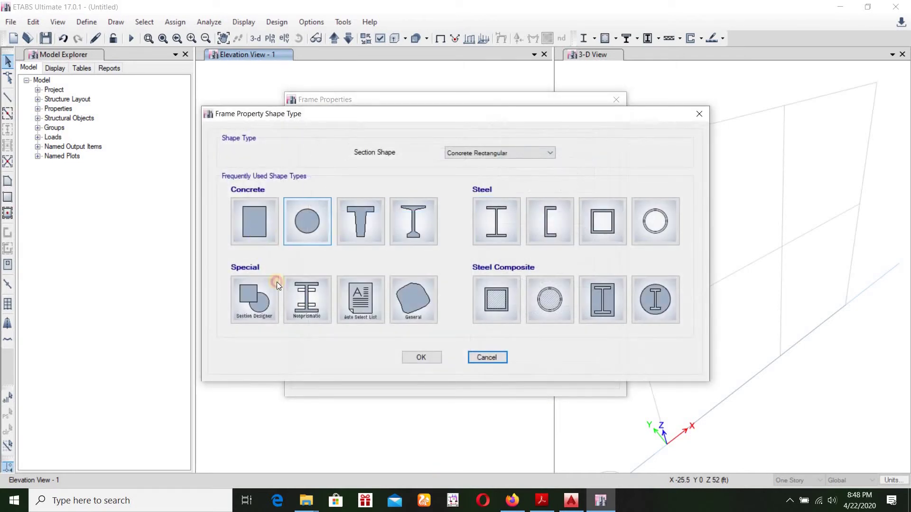
pyautogui.click(254, 221)
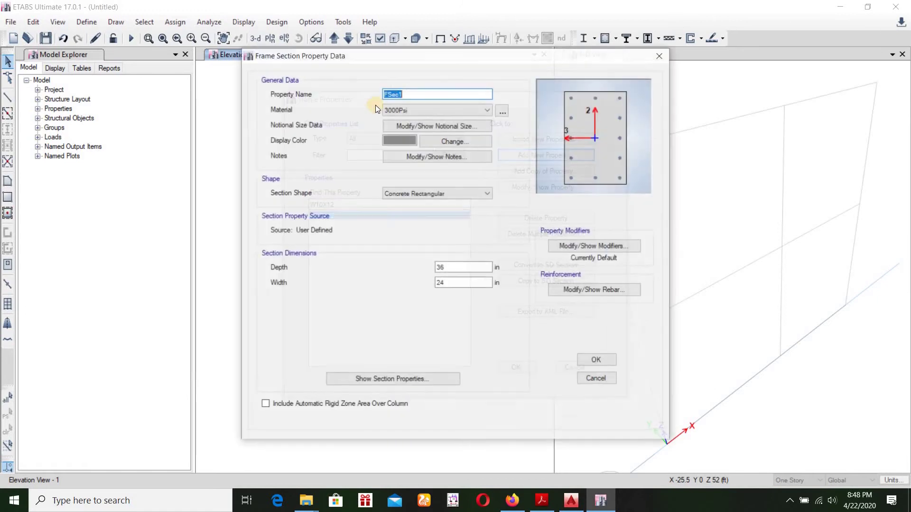
pyautogui.write('B-15X20')
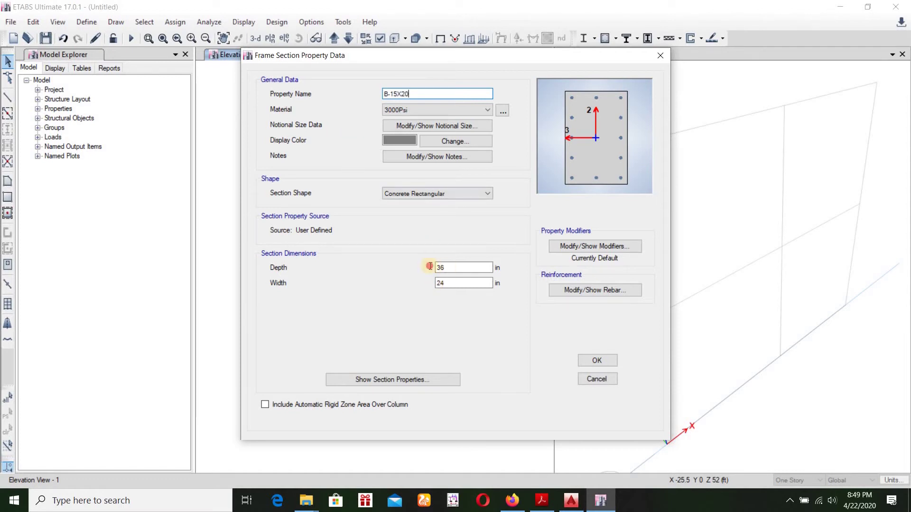
pyautogui.moveTo(448, 268); pyautogui.dragTo(419, 287)
pyautogui.write('20')
pyautogui.write('15')
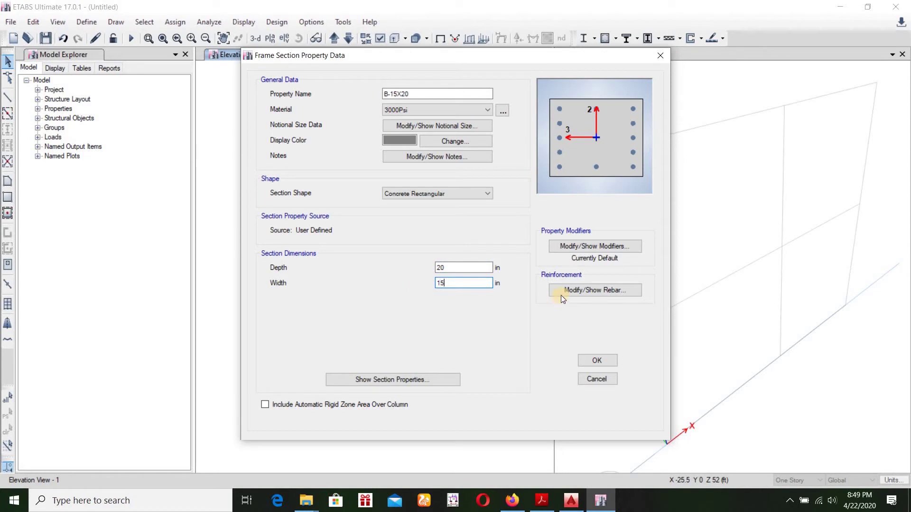
# - Set the B-15X20 reinforcement to M3 Design Only (Beam) with 2.3 in top and bottom cover, and save the section
pyautogui.click(561, 294)
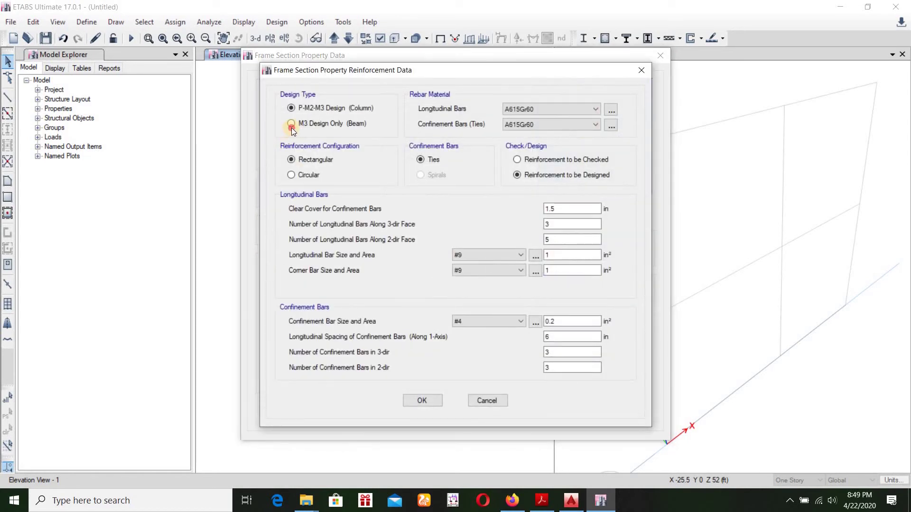
pyautogui.click(292, 124)
pyautogui.click(361, 159)
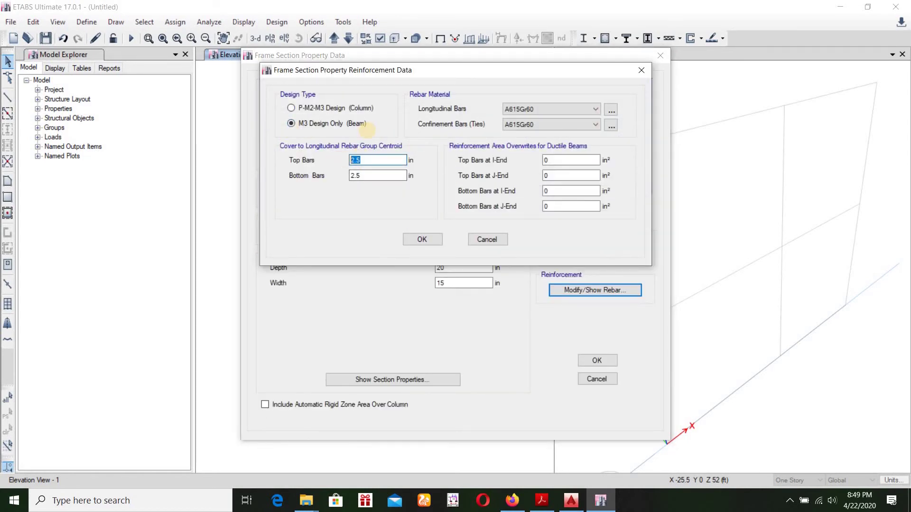
pyautogui.write('.3')
pyautogui.press('Tab')
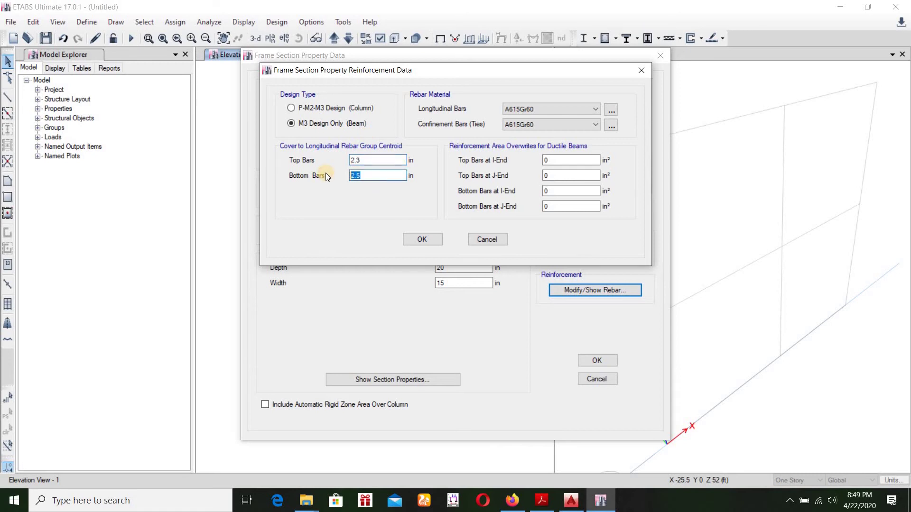
pyautogui.write('2.3')
pyautogui.press('Return')
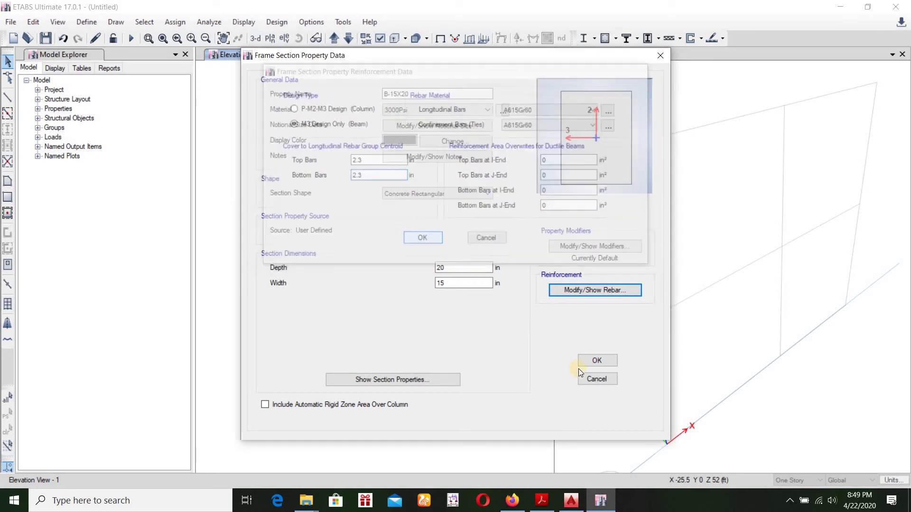
pyautogui.press('Return')
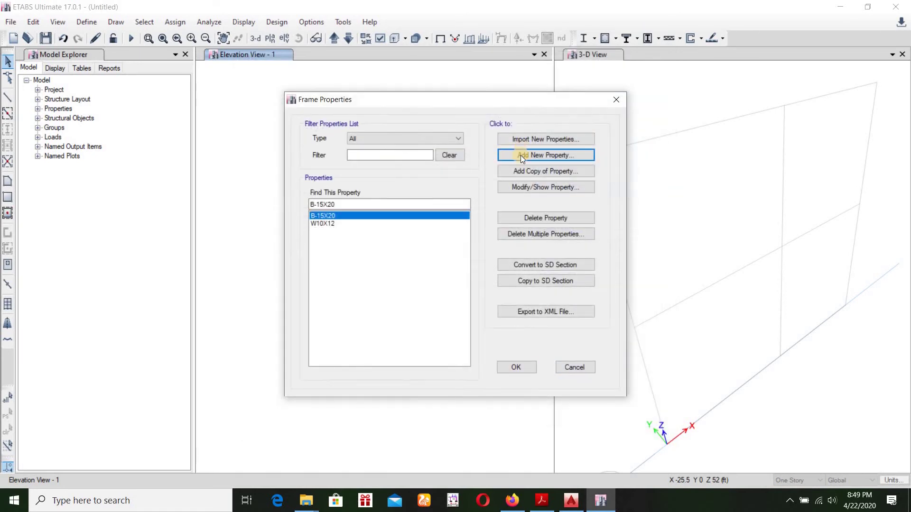
# - Add a 12 by 12 in concrete rectangular section named C-12X12 in 3000Psi, accepting the P-M2-M3 column reinforcement settings, and finish the frame properties
pyautogui.click(522, 154)
pyautogui.click(263, 220)
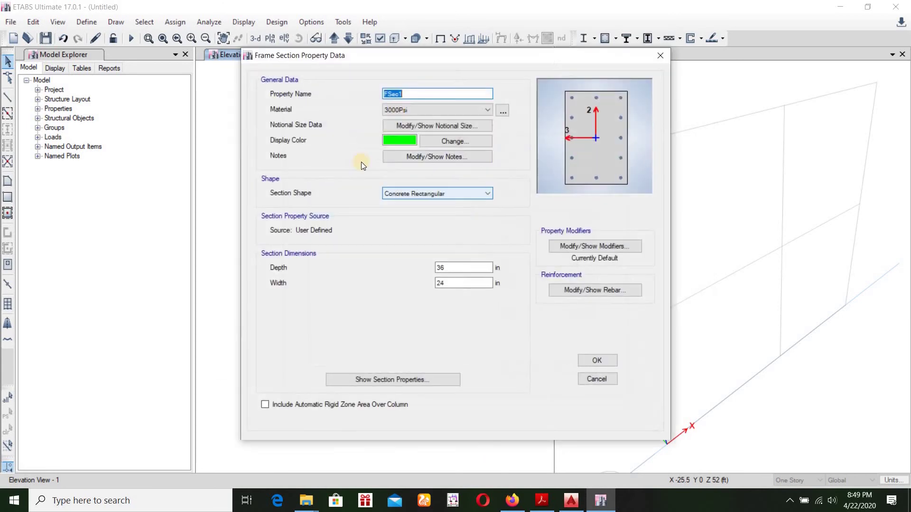
pyautogui.write('C-12X12')
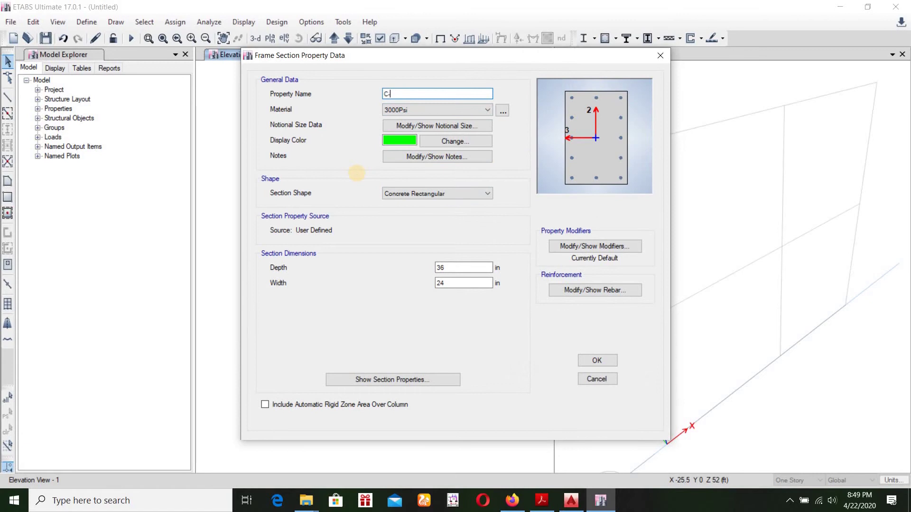
pyautogui.doubleClick(451, 267)
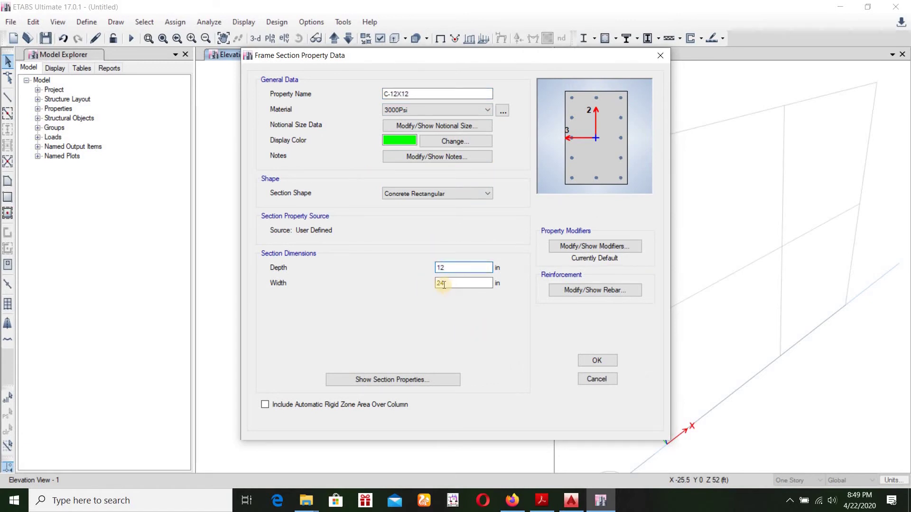
pyautogui.press('Tab')
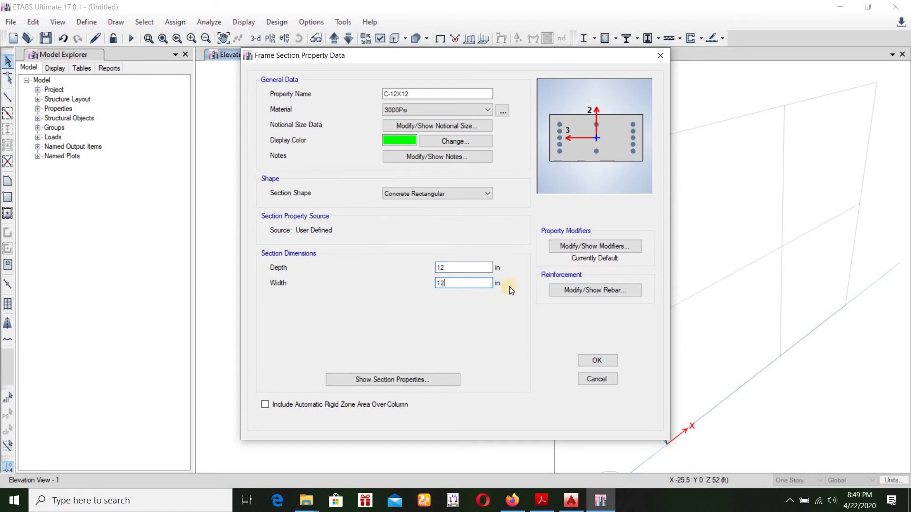
pyautogui.press('Tab')
pyautogui.press('Return')
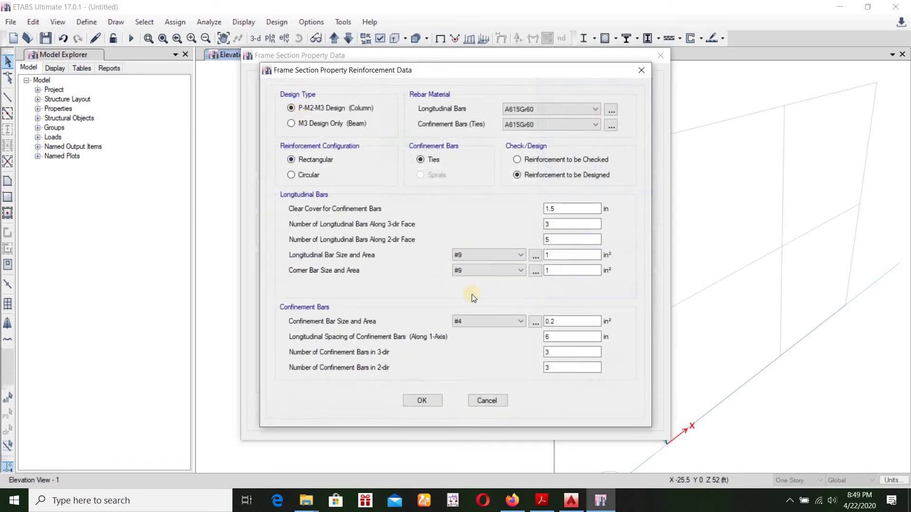
pyautogui.click(423, 401)
pyautogui.click(590, 361)
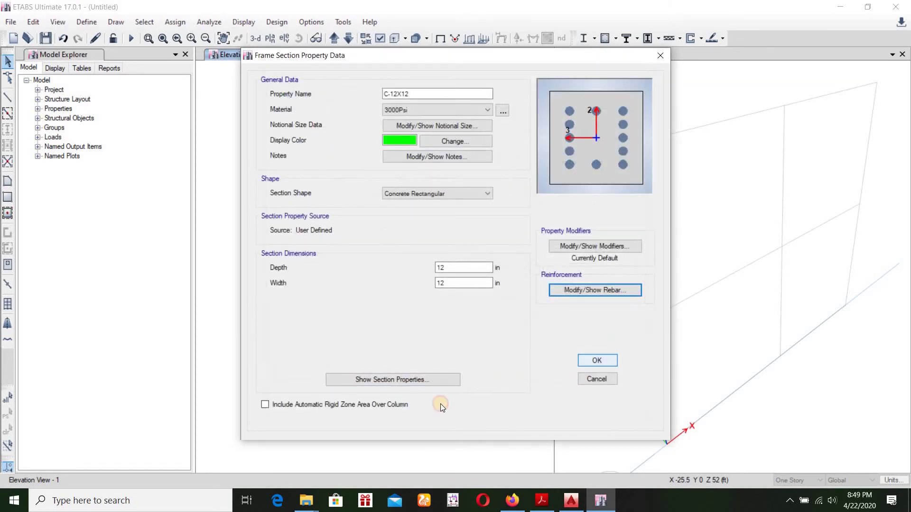
pyautogui.click(502, 369)
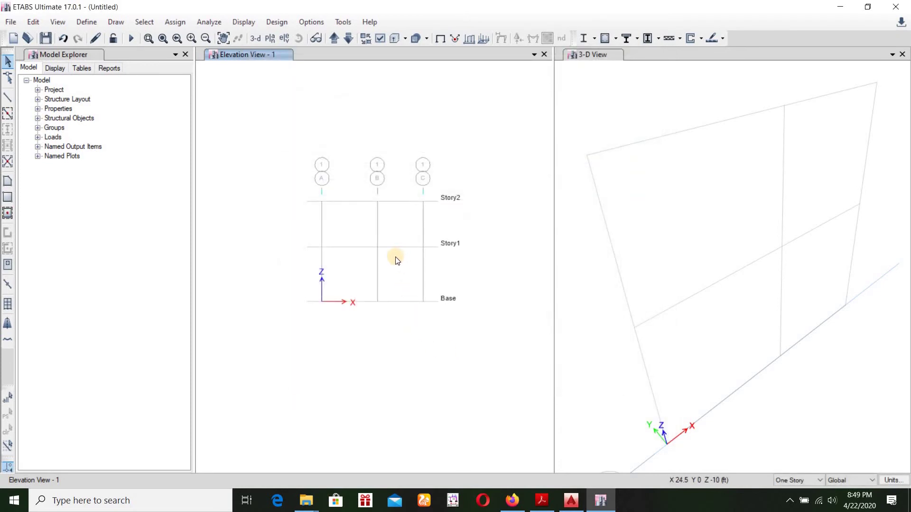
# - Check the beam and column layout of the frame in AutoCAD and return to the ETABS elevation view
pyautogui.scroll(3, 388, 280)
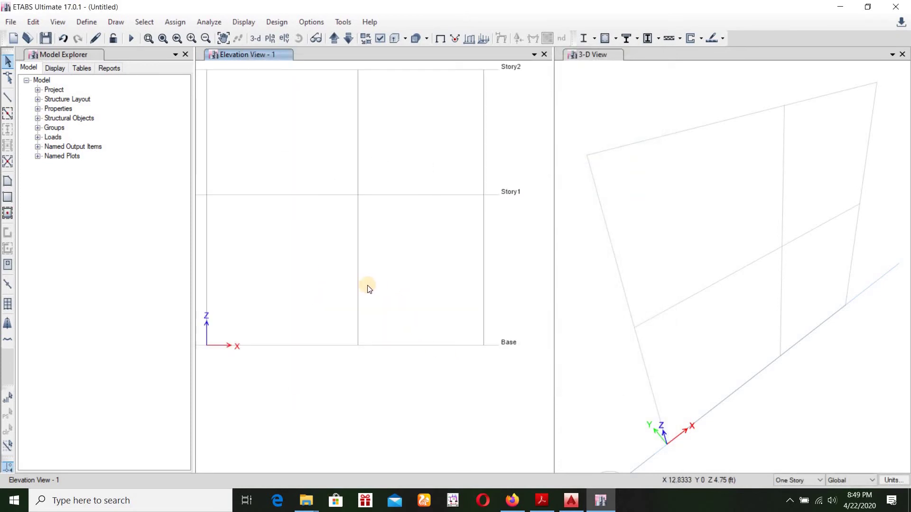
pyautogui.scroll(-3, 369, 290)
pyautogui.scroll(3, 322, 291)
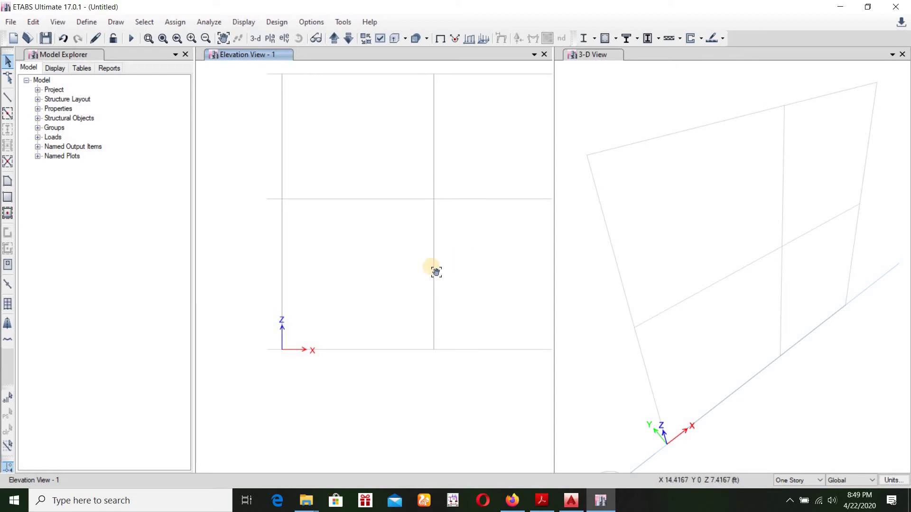
pyautogui.scroll(-2, 435, 272)
pyautogui.click(571, 501)
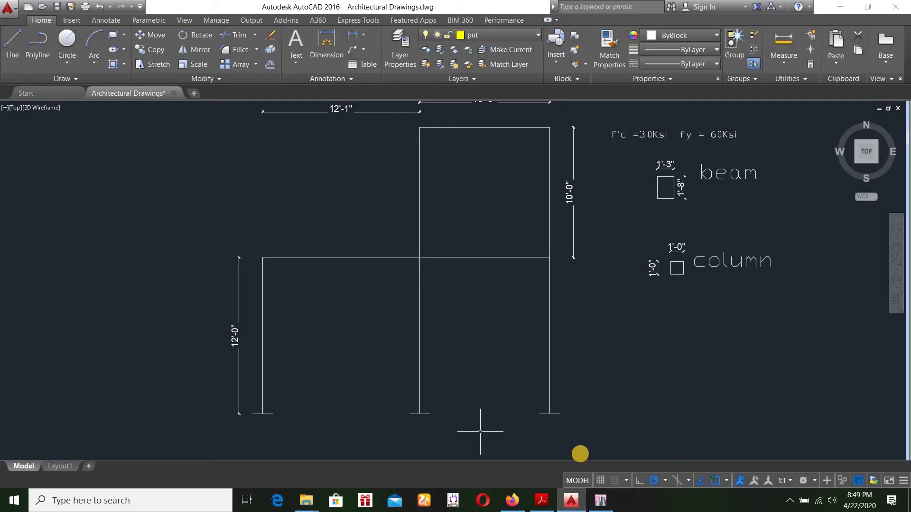
pyautogui.click(598, 500)
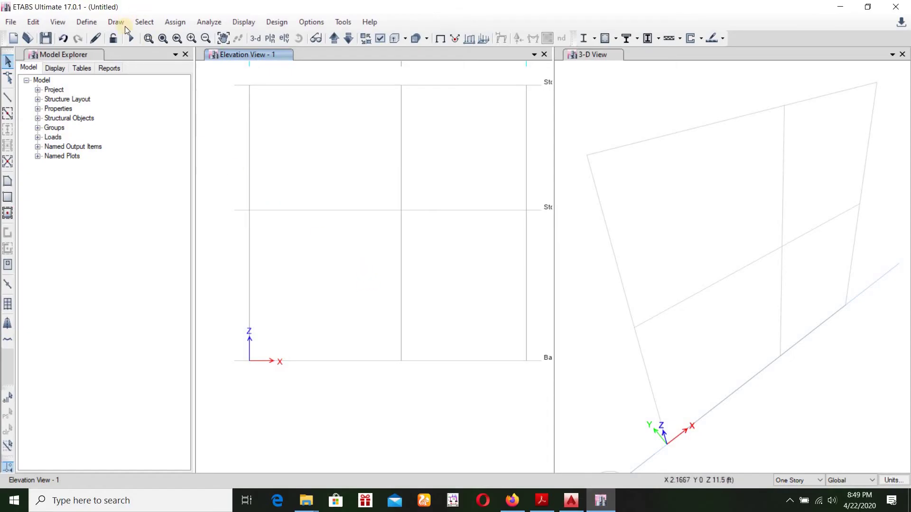
# - Draw B-15X20 beams along Story1 from grid A through B to C, and along Story2 from grid B to C
pyautogui.click(116, 22)
pyautogui.click(18, 128)
pyautogui.click(8, 97)
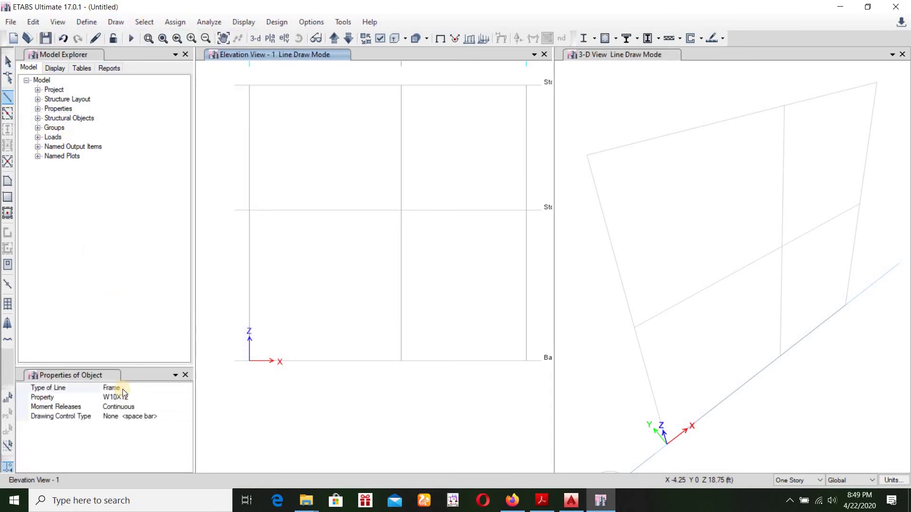
pyautogui.click(188, 399)
pyautogui.click(187, 398)
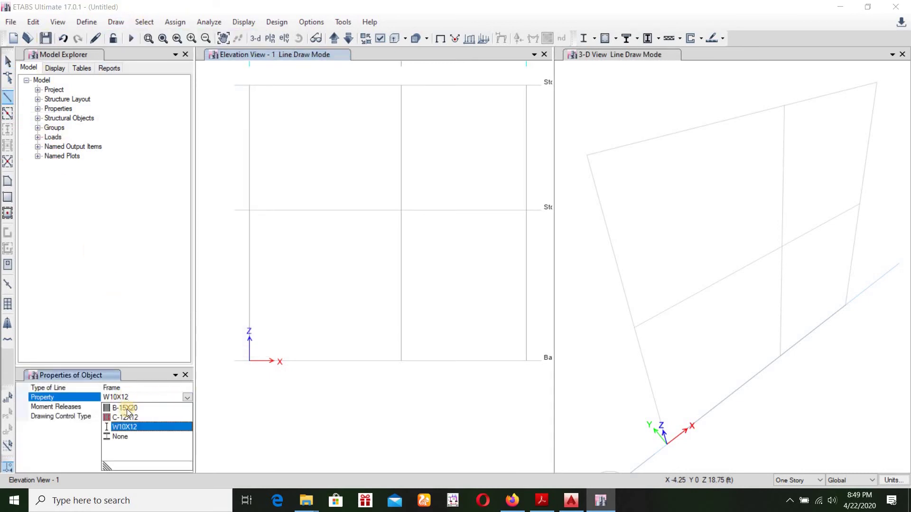
pyautogui.click(125, 409)
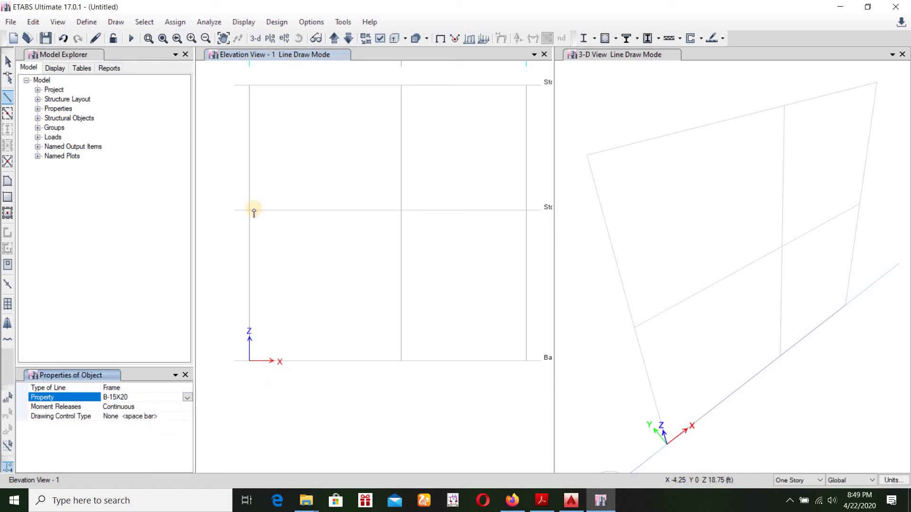
pyautogui.click(399, 215)
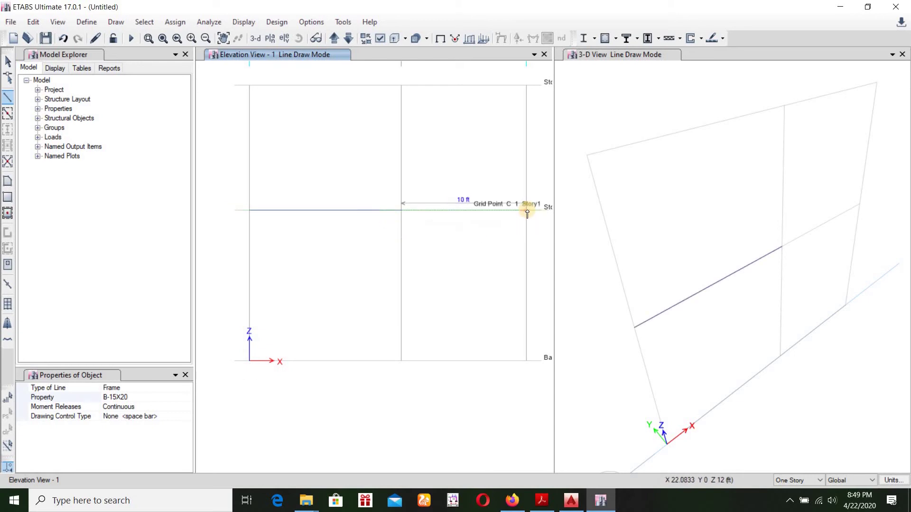
pyautogui.click(504, 230)
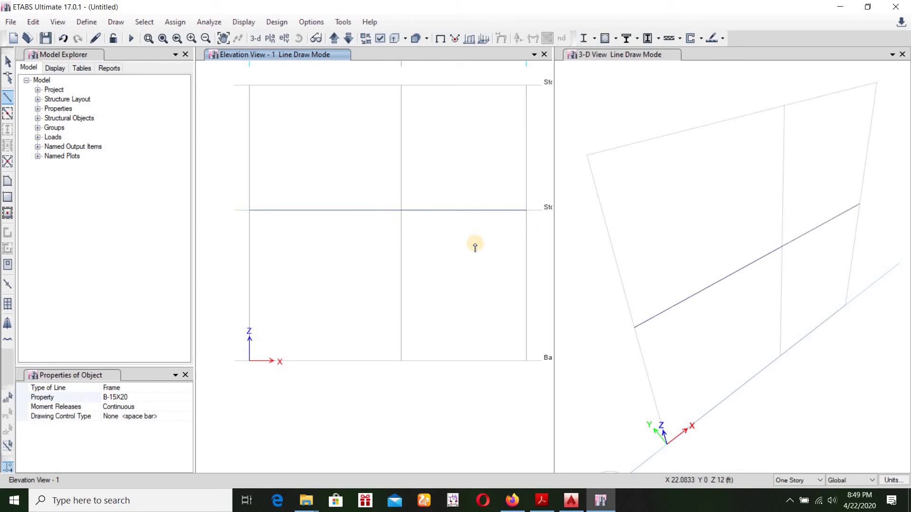
pyautogui.click(402, 88)
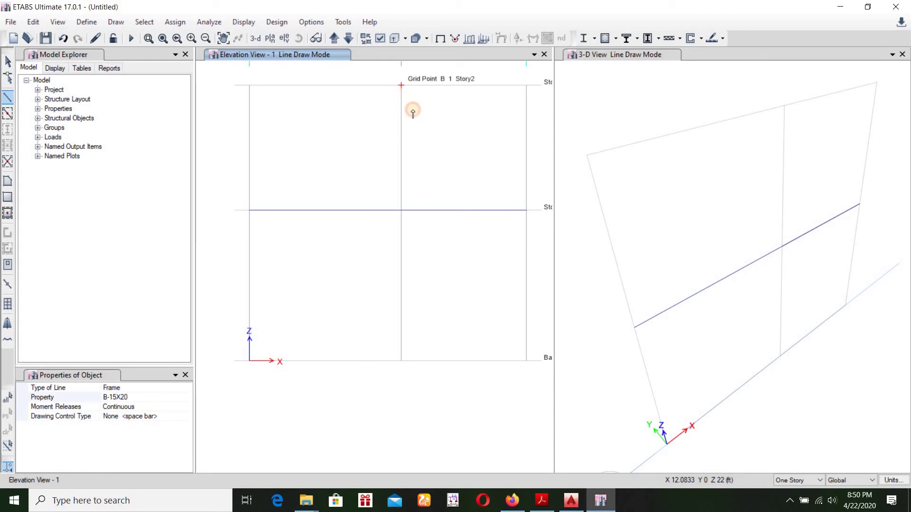
pyautogui.click(526, 87)
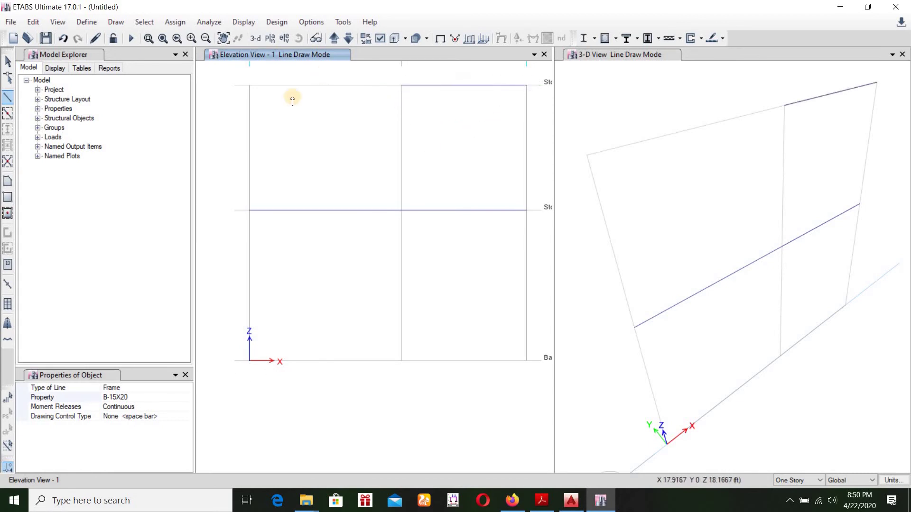
# - Draw C-12X12 columns from the base to Story1 on grid lines A and B
pyautogui.click(115, 399)
pyautogui.click(186, 399)
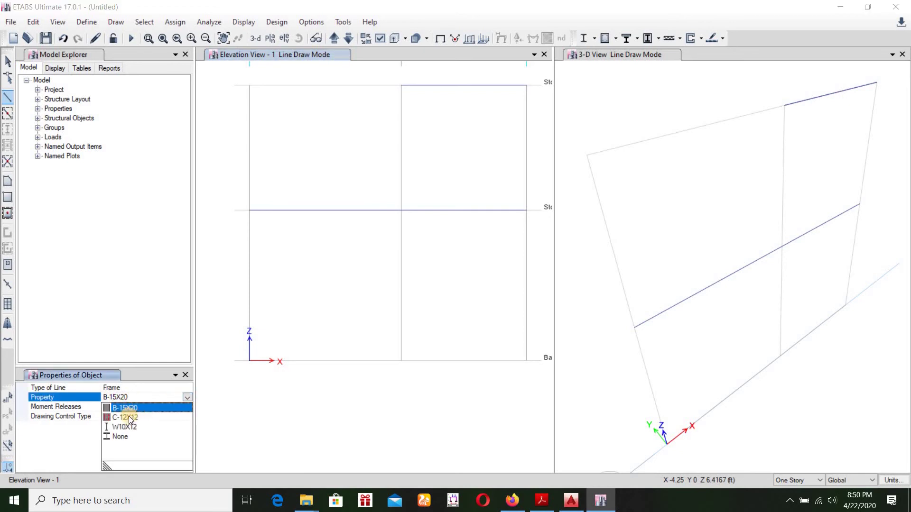
pyautogui.click(129, 417)
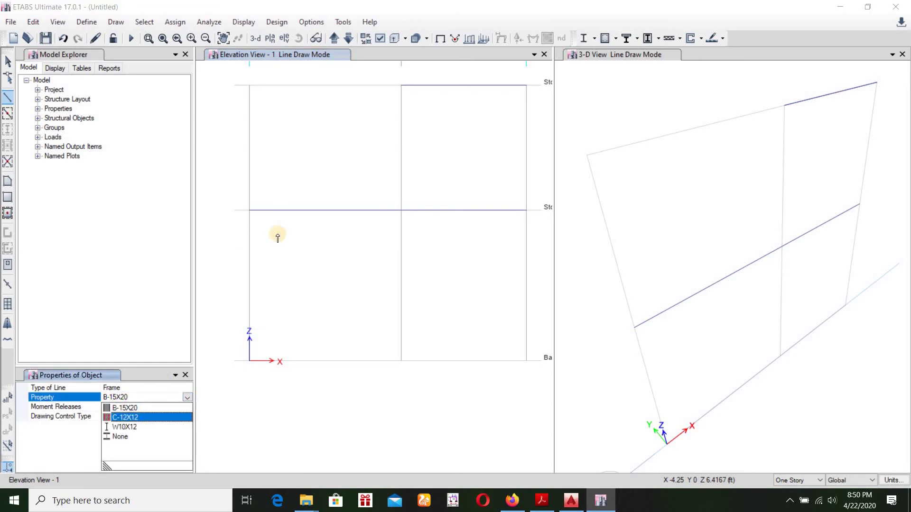
pyautogui.click(249, 361)
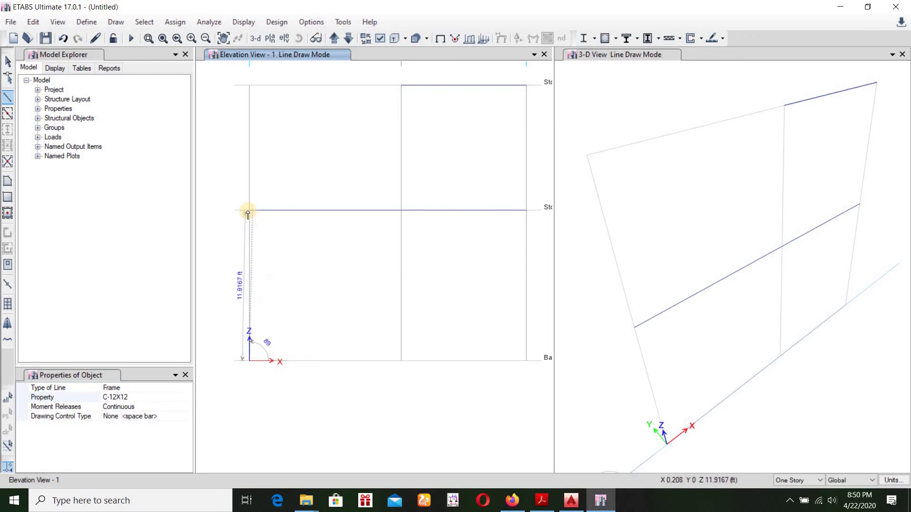
pyautogui.doubleClick(269, 245)
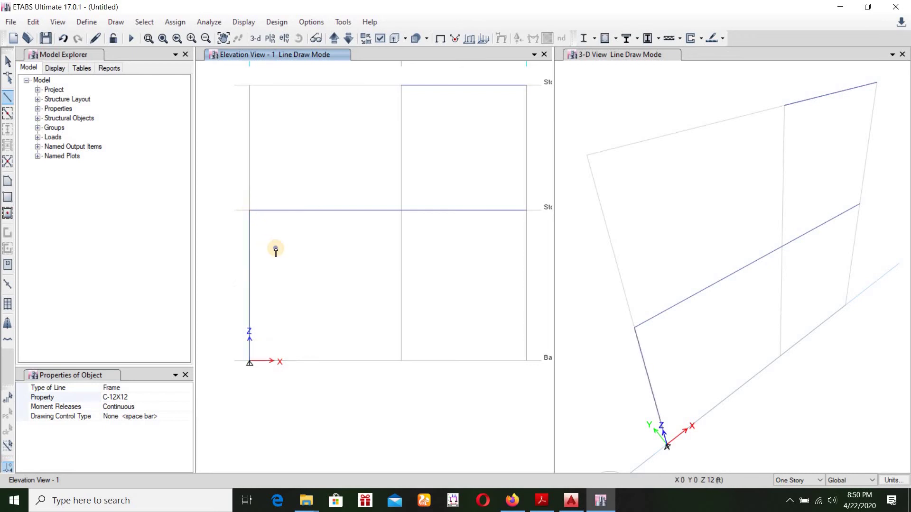
pyautogui.click(433, 321)
pyautogui.doubleClick(401, 215)
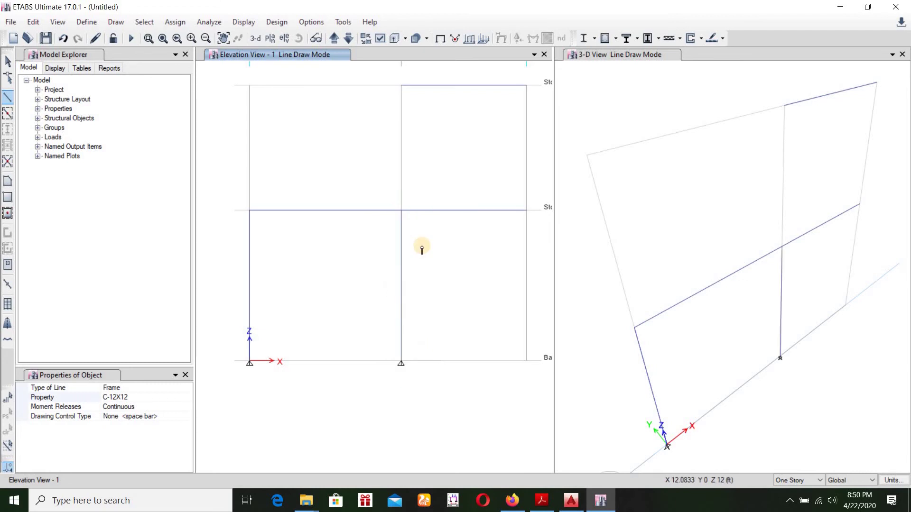
# - Draw C-12X12 columns on grid C from the base to Story2 and on grid B from Story1 to Story2, and leave line drawing
pyautogui.click(526, 359)
pyautogui.doubleClick(523, 91)
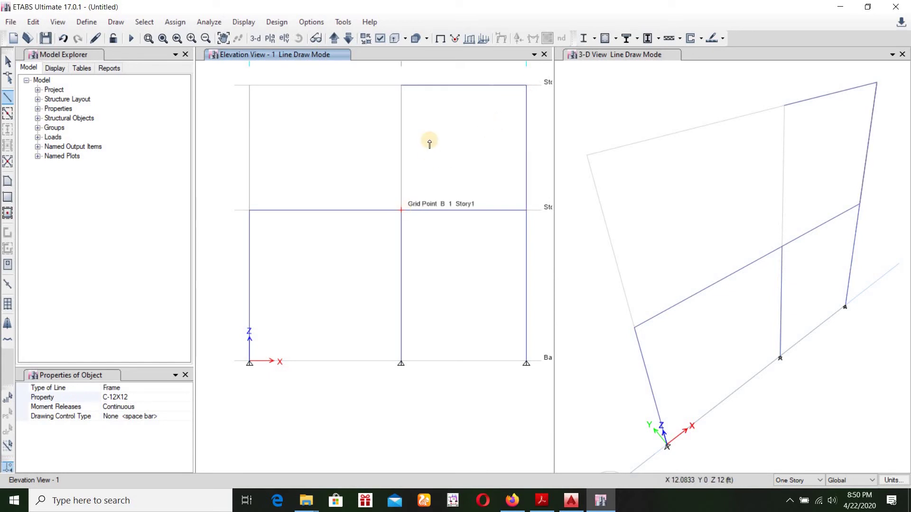
pyautogui.click(400, 209)
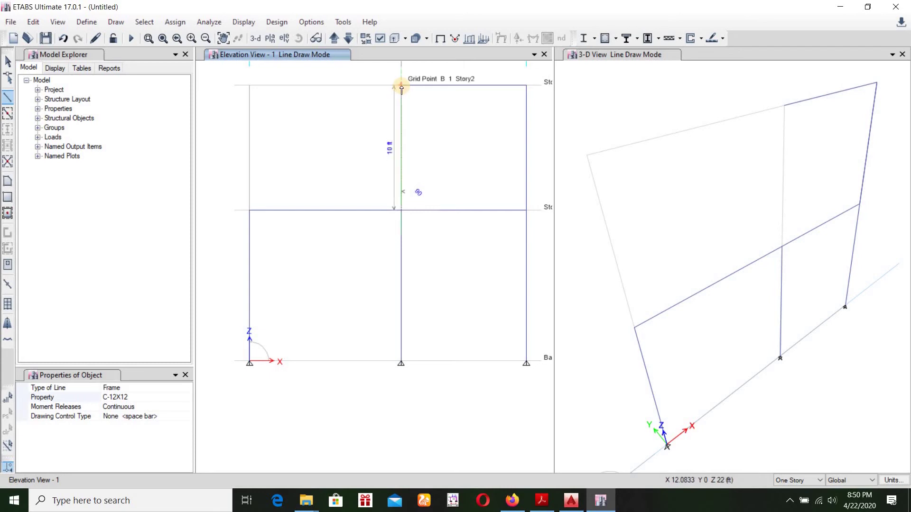
pyautogui.doubleClick(402, 86)
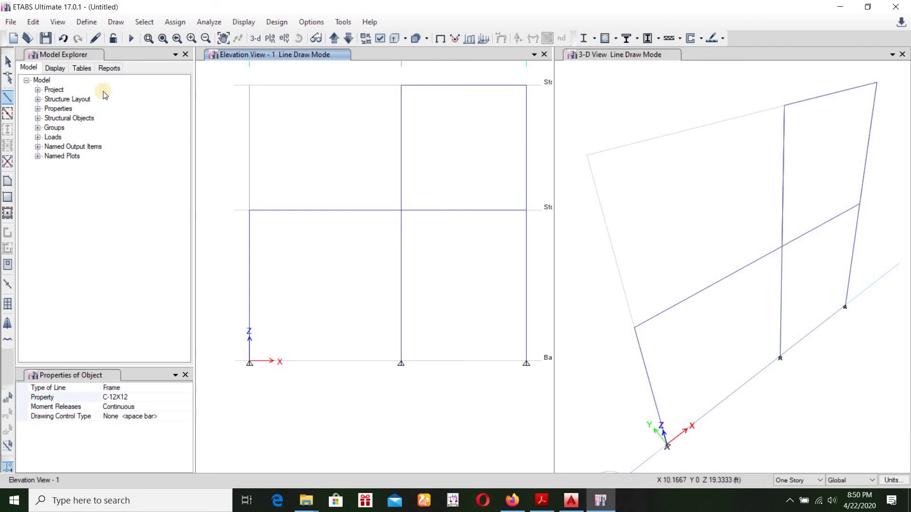
pyautogui.click(8, 61)
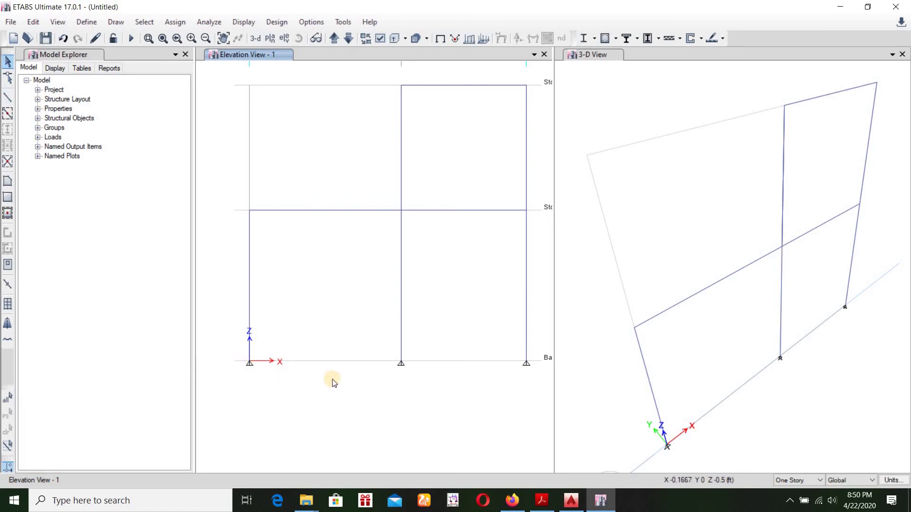
# - Check the support type in the AutoCAD drawing and assign fixed restraints to the three base joints in ETABS
pyautogui.click(571, 501)
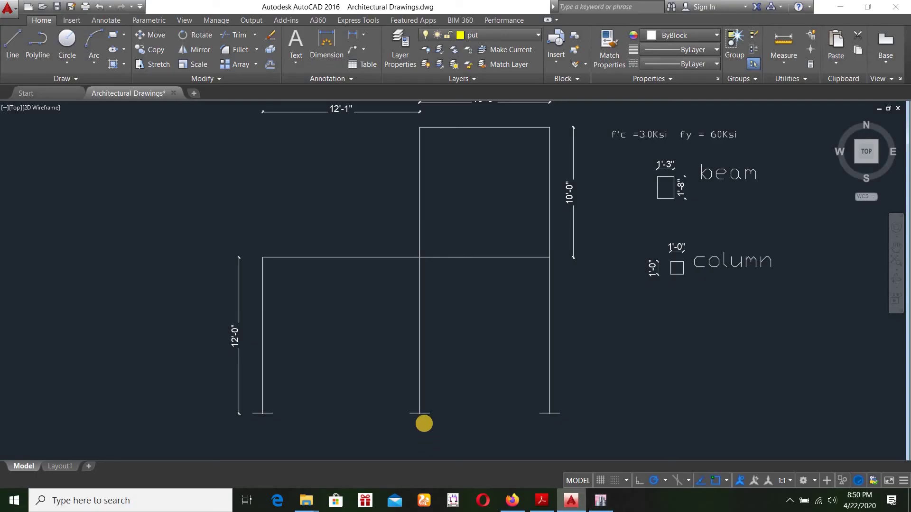
pyautogui.hotkey('alt', 'Tab')
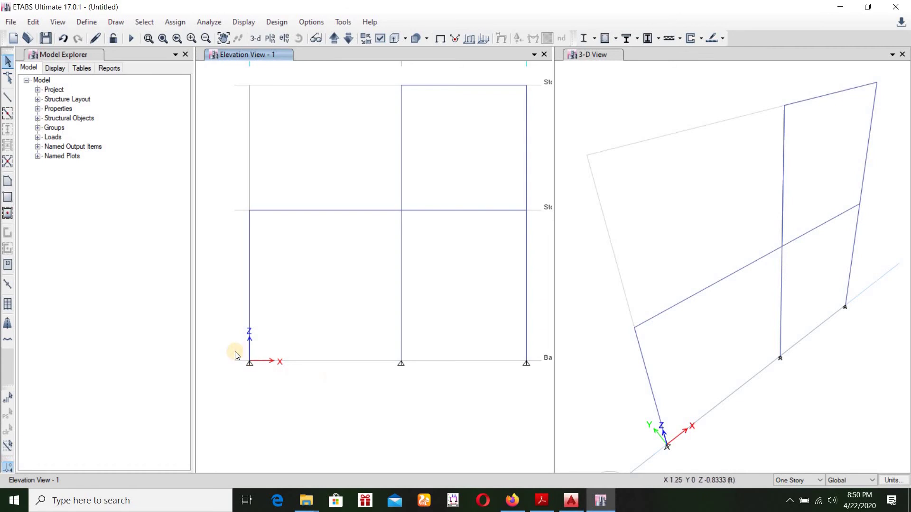
pyautogui.moveTo(235, 352); pyautogui.dragTo(536, 391)
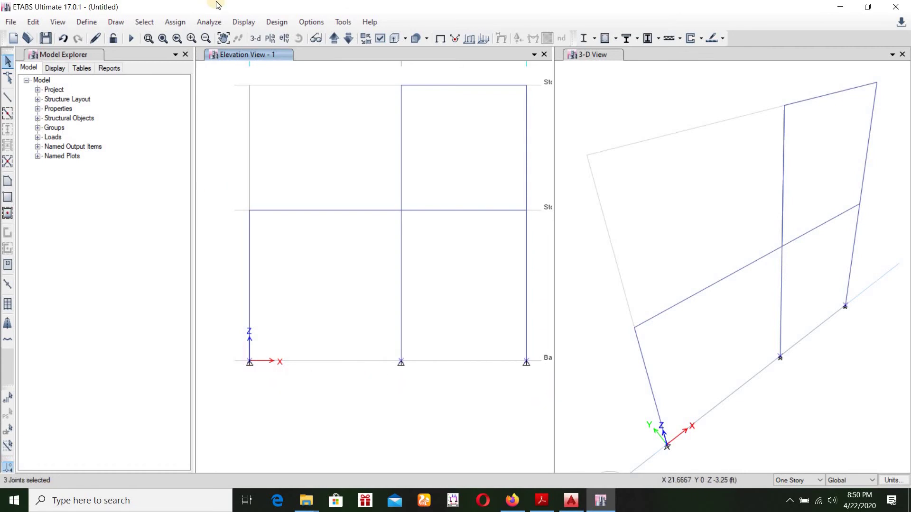
pyautogui.click(180, 24)
pyautogui.click(180, 21)
pyautogui.click(180, 20)
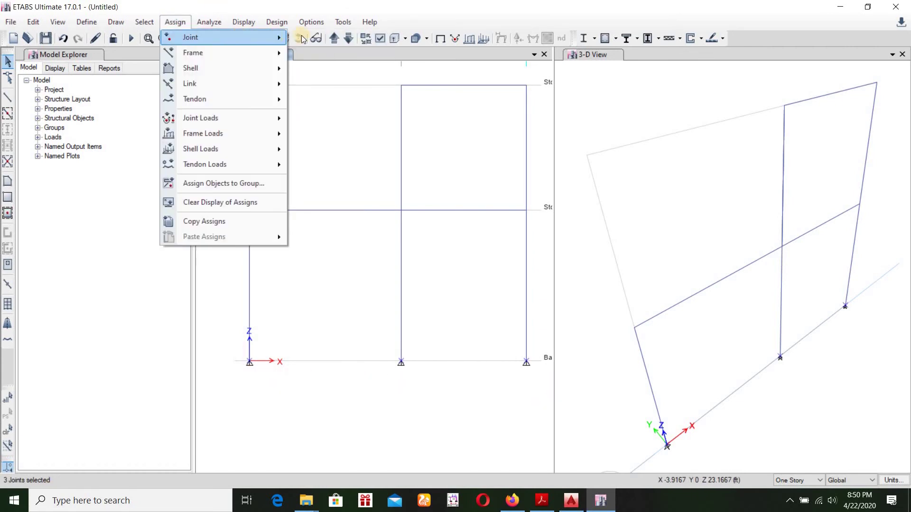
pyautogui.click(313, 37)
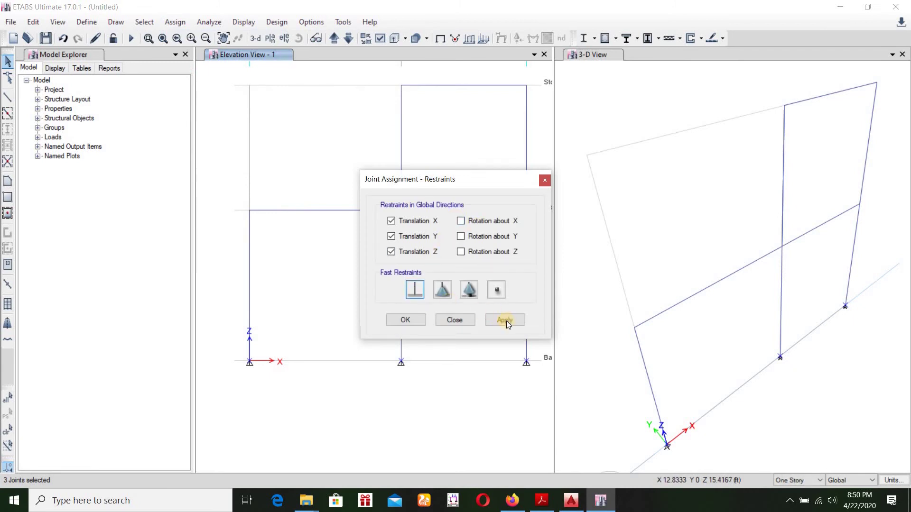
pyautogui.click(406, 321)
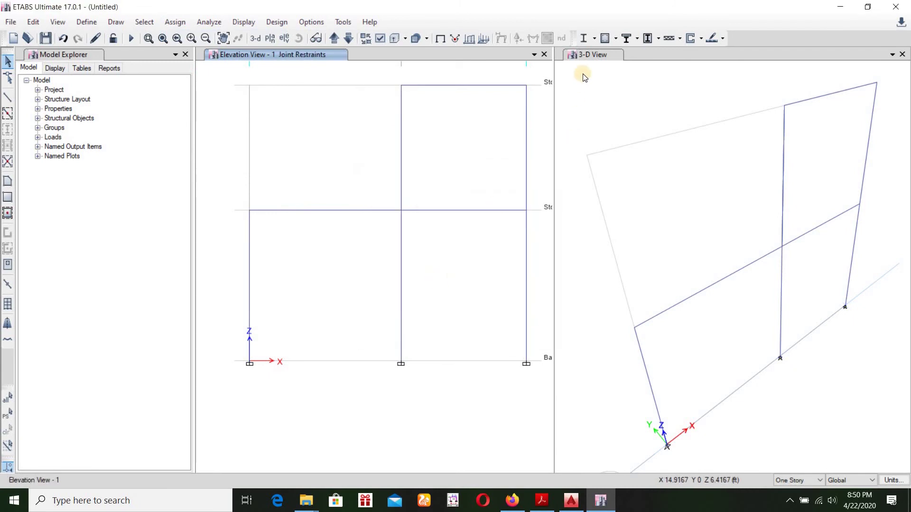
# - Show the members extruded in the 3-D view, close the elevation view and examine the frame from several angles
pyautogui.click(582, 59)
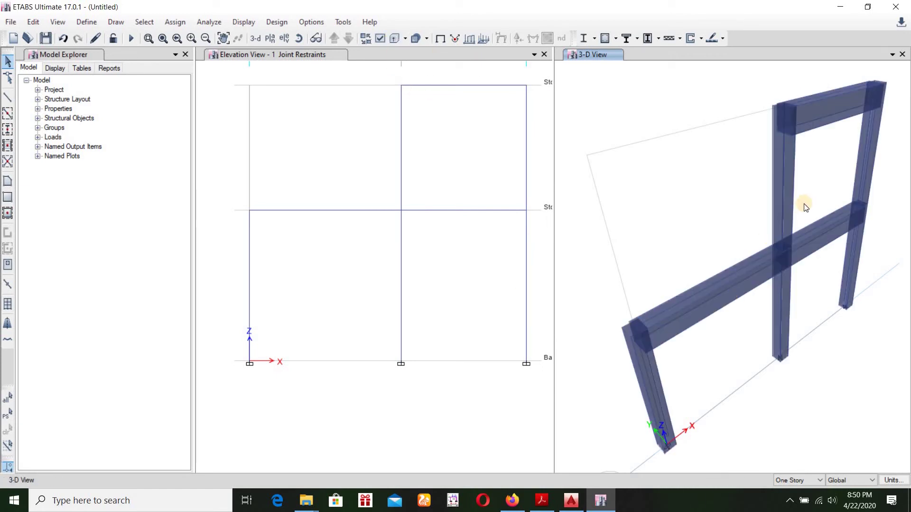
pyautogui.click(545, 55)
pyautogui.moveTo(739, 176)
pyautogui.keyDown('shift'); pyautogui.mouseDown(button='middle')
pyautogui.moveTo(736, 257)
pyautogui.moveTo(765, 287)
pyautogui.moveTo(724, 272)
pyautogui.moveTo(606, 264)
pyautogui.mouseUp(button='middle'); pyautogui.keyUp('shift')
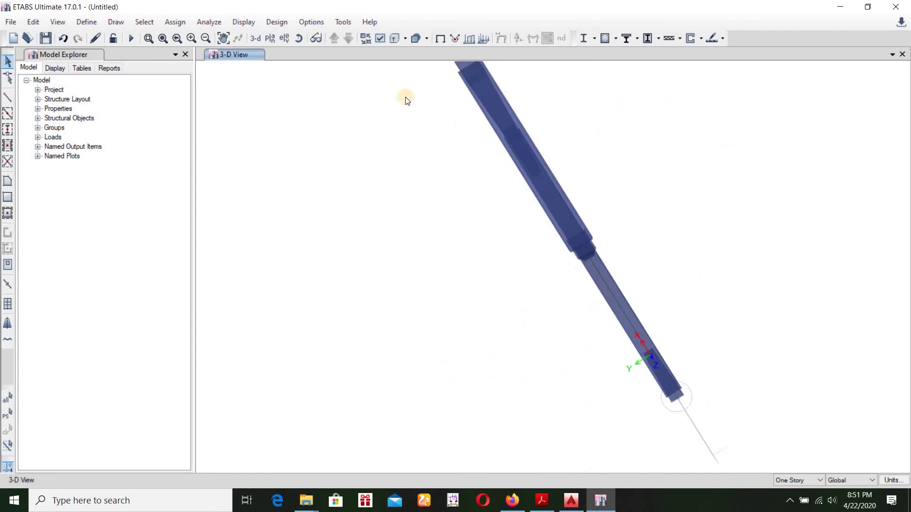
pyautogui.keyDown('shift'); pyautogui.moveTo(403, 138); pyautogui.dragTo(742, 346, button='middle'); pyautogui.keyUp('shift')
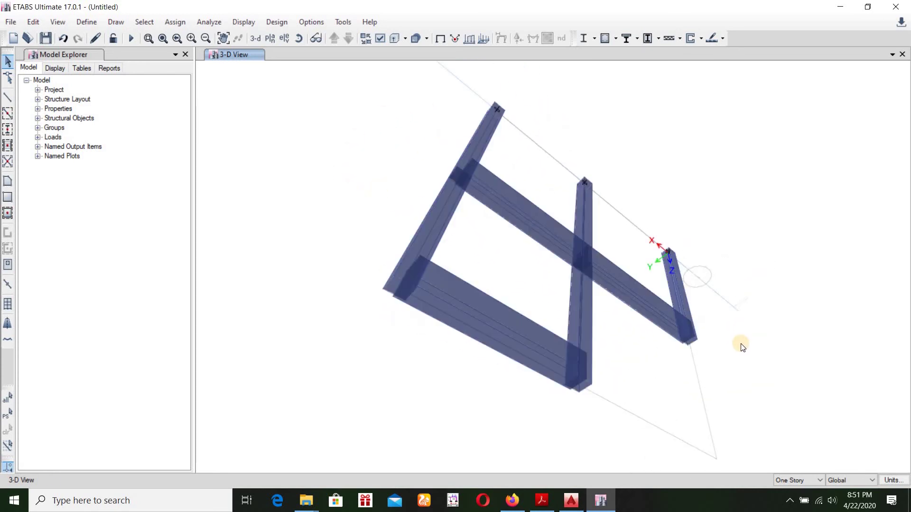
pyautogui.keyDown('shift'); pyautogui.moveTo(734, 221); pyautogui.dragTo(830, 258, button='middle'); pyautogui.keyUp('shift')
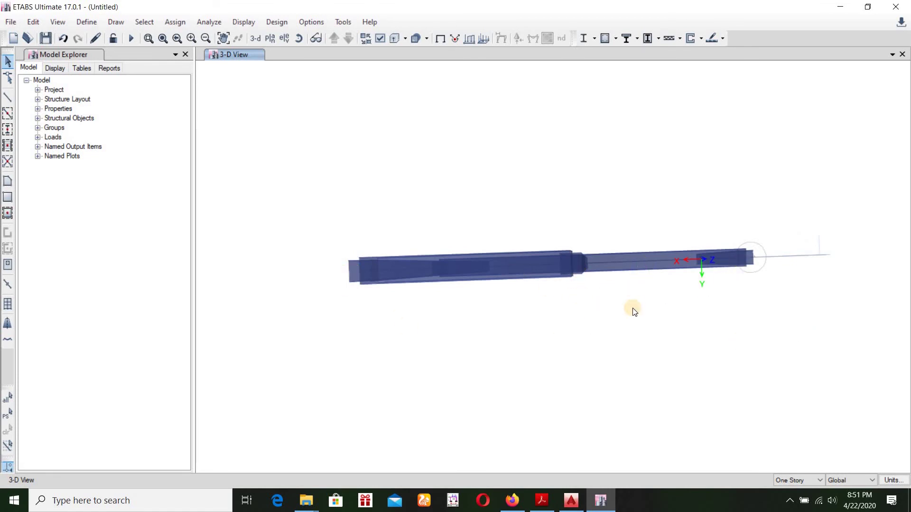
# - Add a second model window beside the 3-D view and set the original window to the grid 1 elevation
pyautogui.click(888, 55)
pyautogui.click(799, 82)
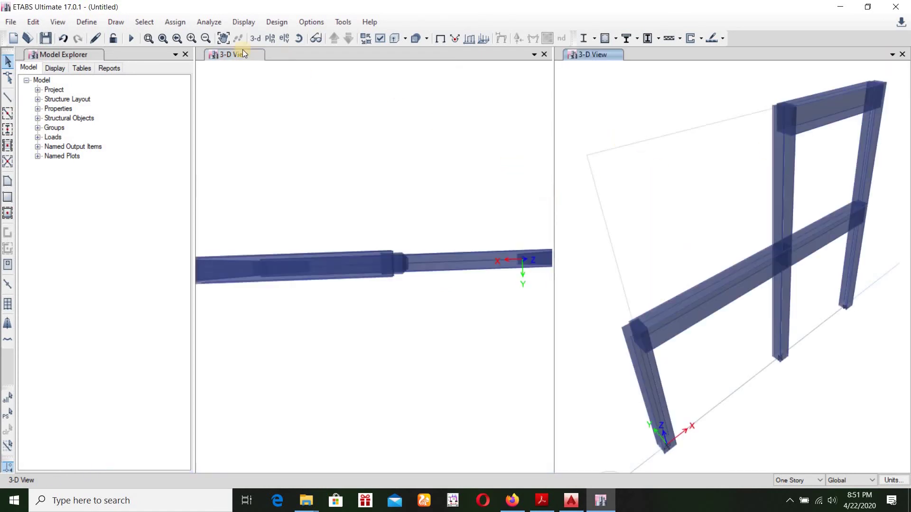
pyautogui.click(252, 56)
pyautogui.click(285, 39)
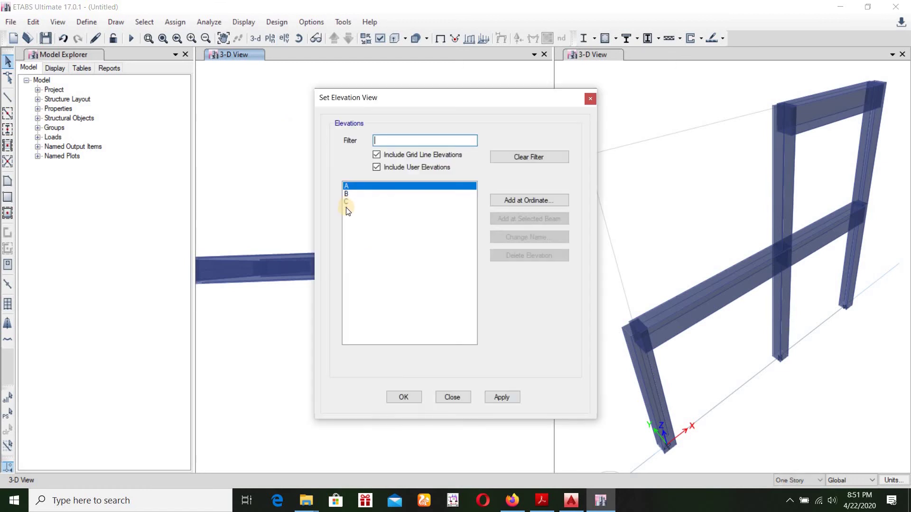
pyautogui.click(379, 210)
pyautogui.click(403, 397)
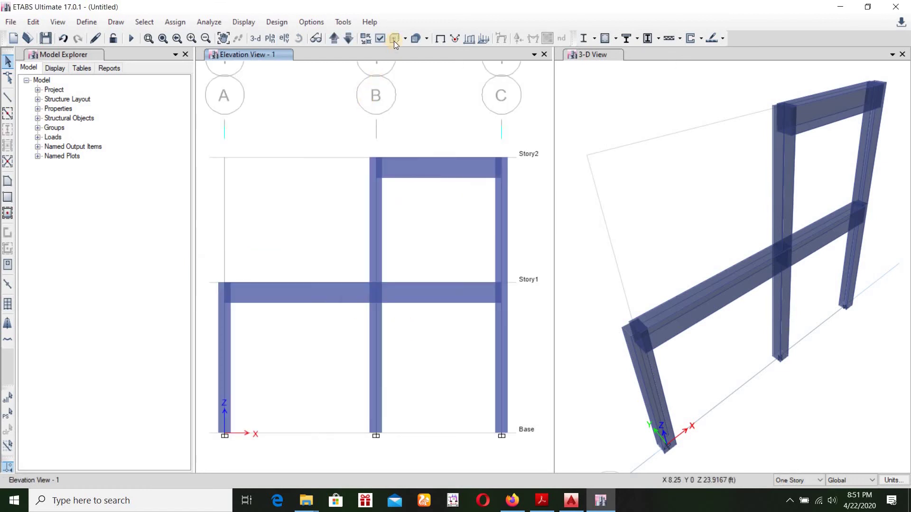
# - Turn off the extruded member display in the elevation view and fit the whole frame in it
pyautogui.click(395, 38)
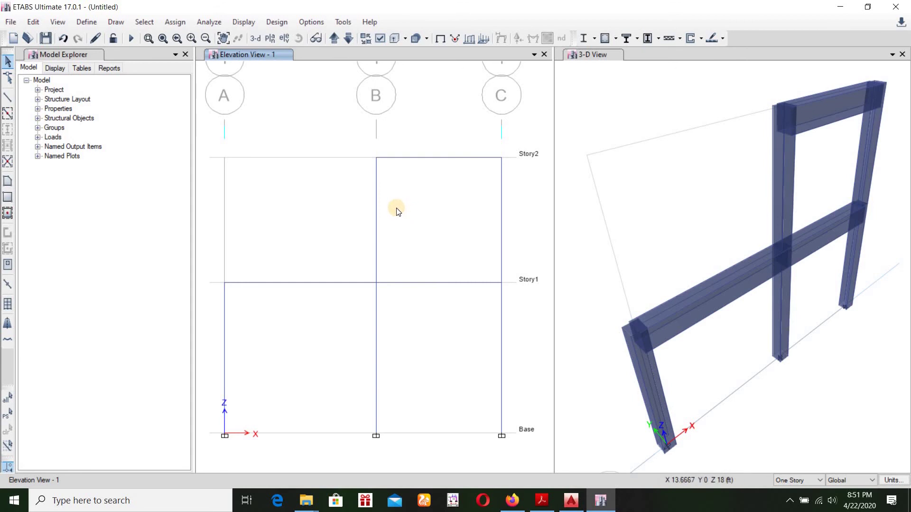
pyautogui.scroll(-4, 397, 211)
pyautogui.scroll(3, 459, 183)
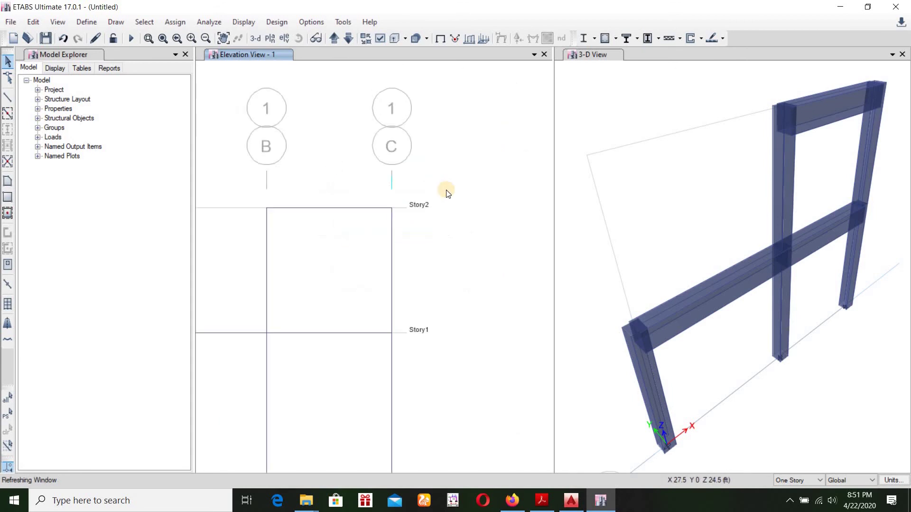
pyautogui.scroll(-3, 342, 188)
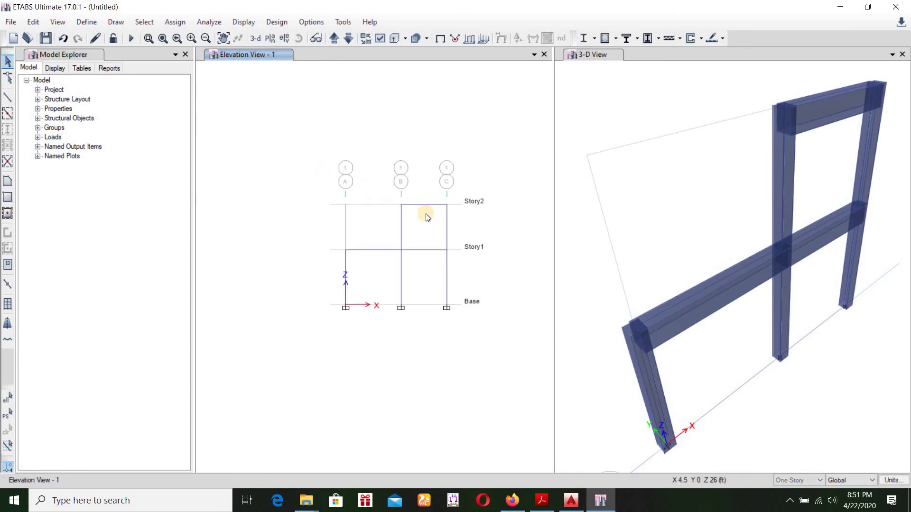
pyautogui.scroll(3, 426, 213)
pyautogui.scroll(-3, 426, 213)
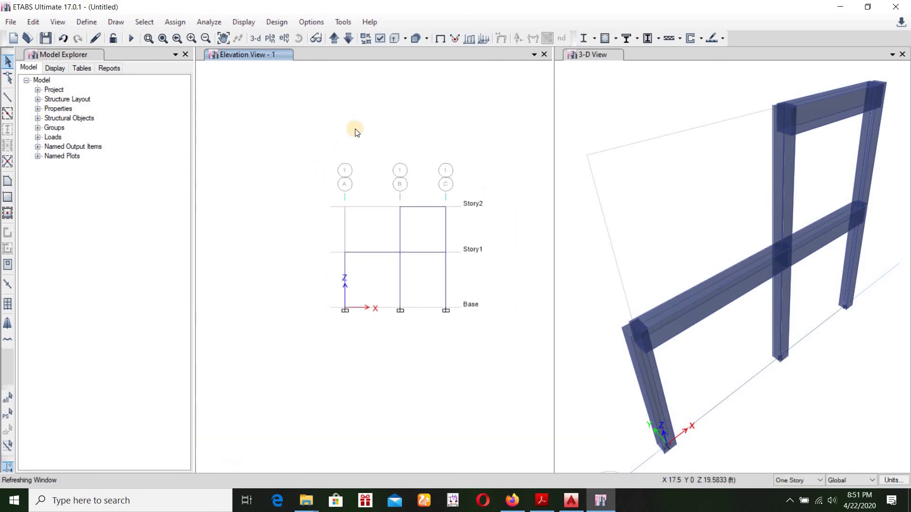
# - Run the model check with all joint, frame, shell, other and fix options selected
pyautogui.click(209, 22)
pyautogui.click(301, 124)
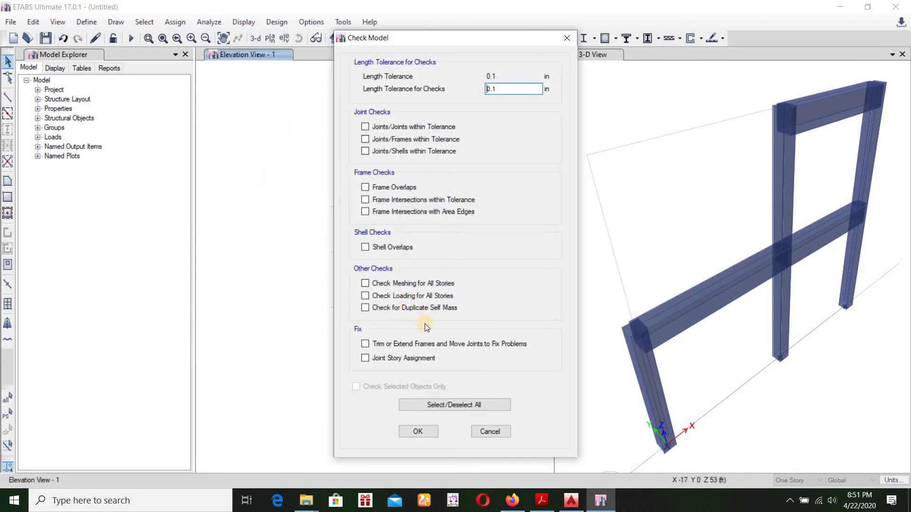
pyautogui.click(432, 403)
pyautogui.click(434, 430)
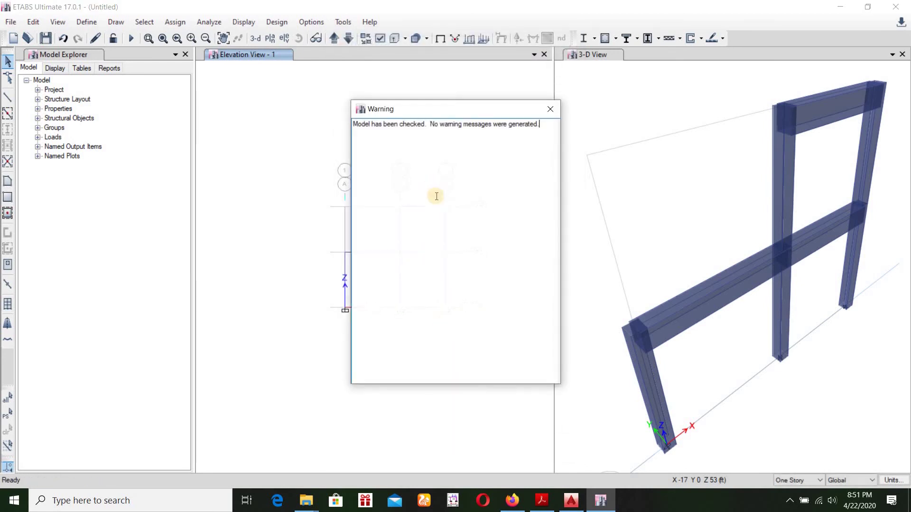
# - Run the analysis for the Dead, Live and Modal load cases, saving the model as VIDEO6
pyautogui.click(551, 109)
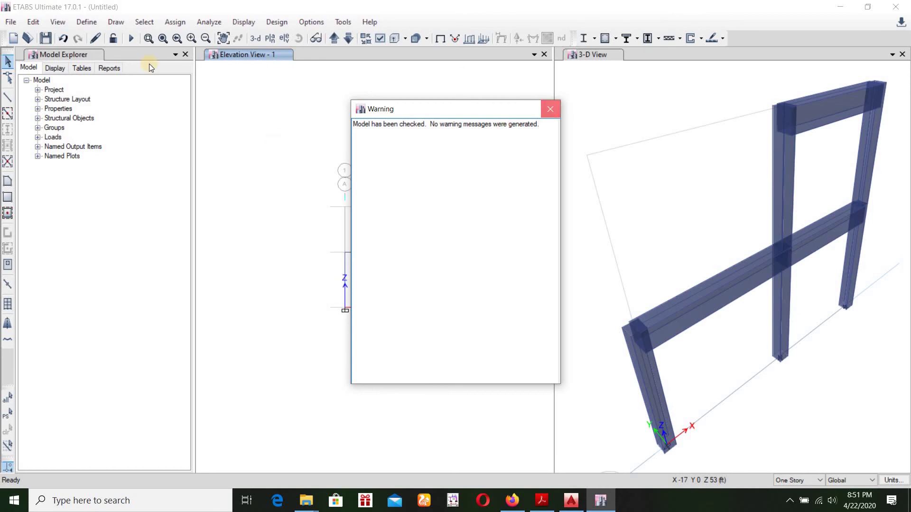
pyautogui.click(209, 22)
pyautogui.click(285, 70)
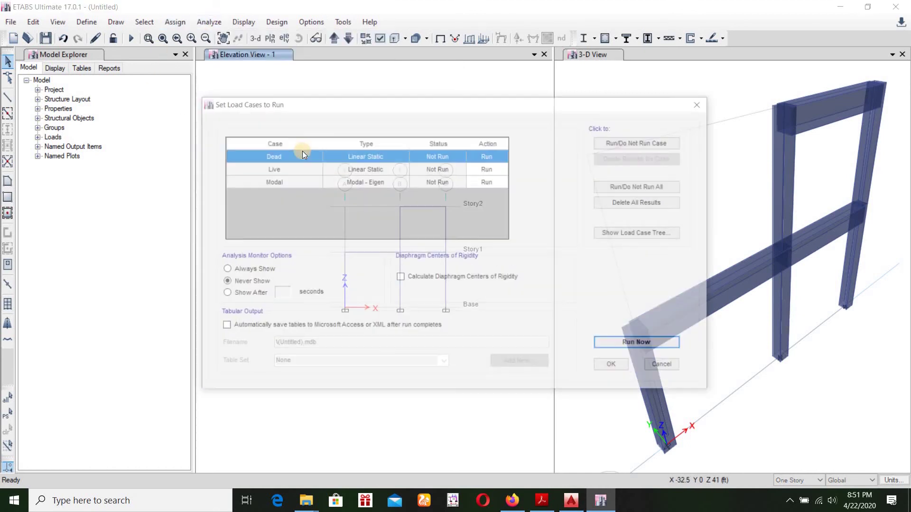
pyautogui.click(617, 348)
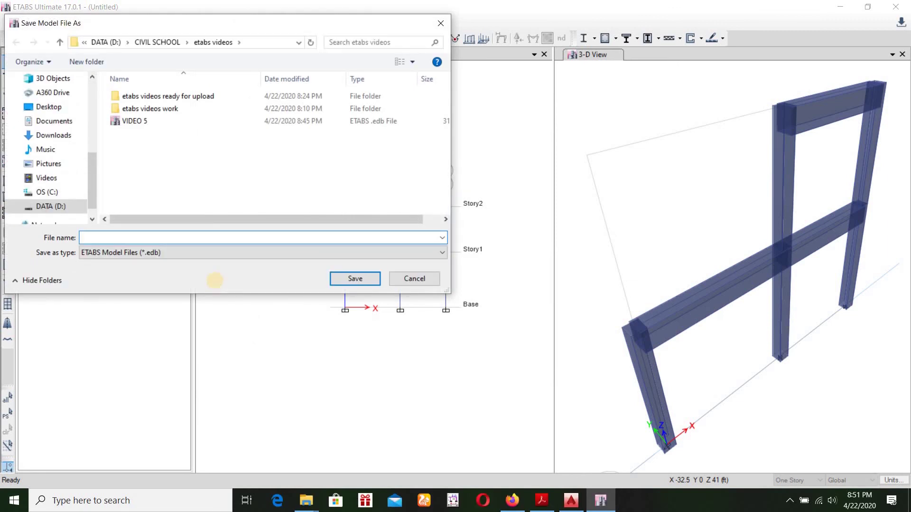
pyautogui.write('VIDEO6')
pyautogui.press('Return')
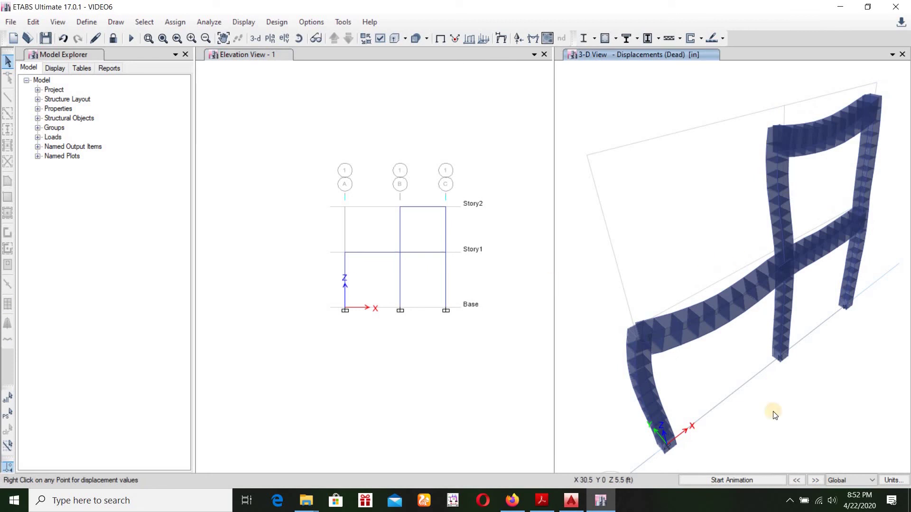
# - Play the animation of the Dead case displacements in the 3-D view and stop it
pyautogui.click(749, 482)
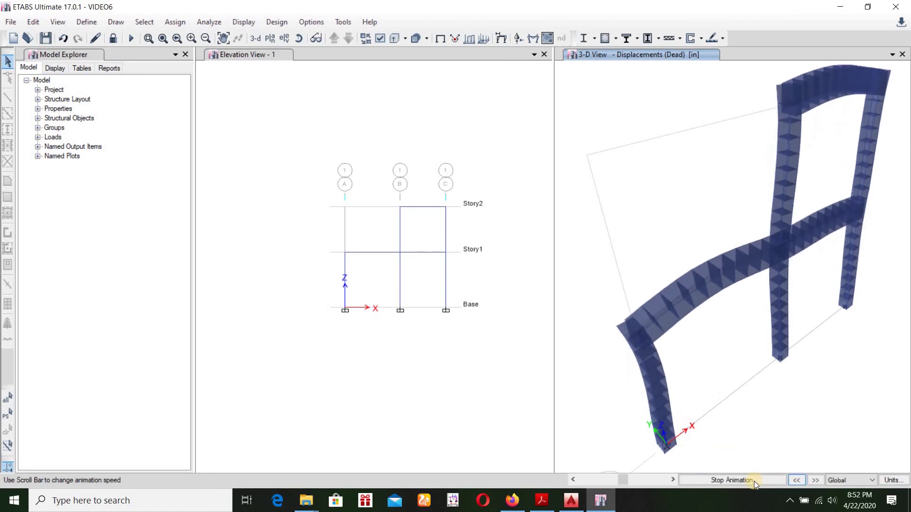
pyautogui.click(754, 481)
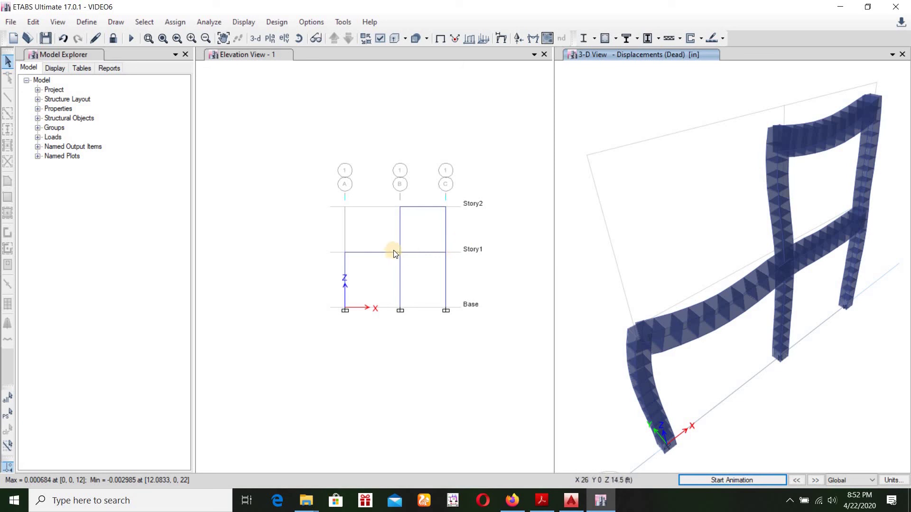
# - Display the filled Moment 3-3 diagram for the Dead case in the elevation view, with values at controlling stations
pyautogui.scroll(3, 393, 254)
pyautogui.click(438, 133)
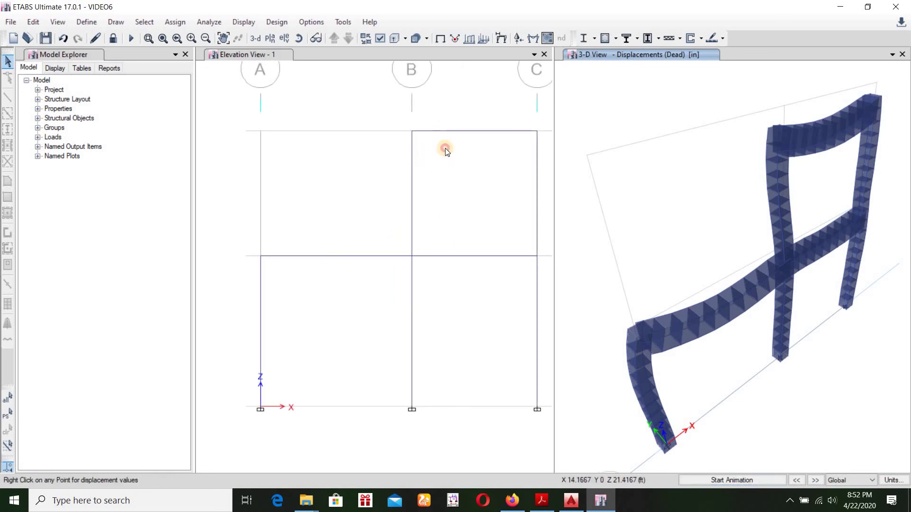
pyautogui.click(530, 44)
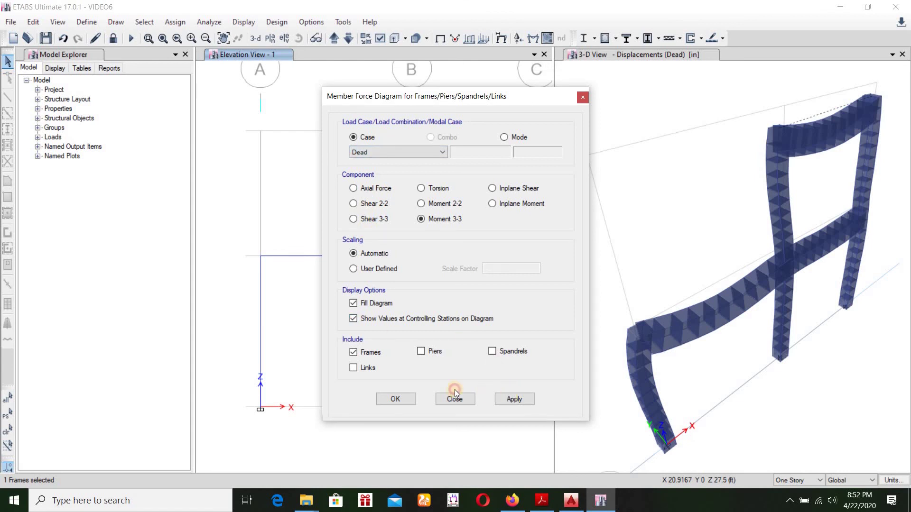
pyautogui.click(389, 400)
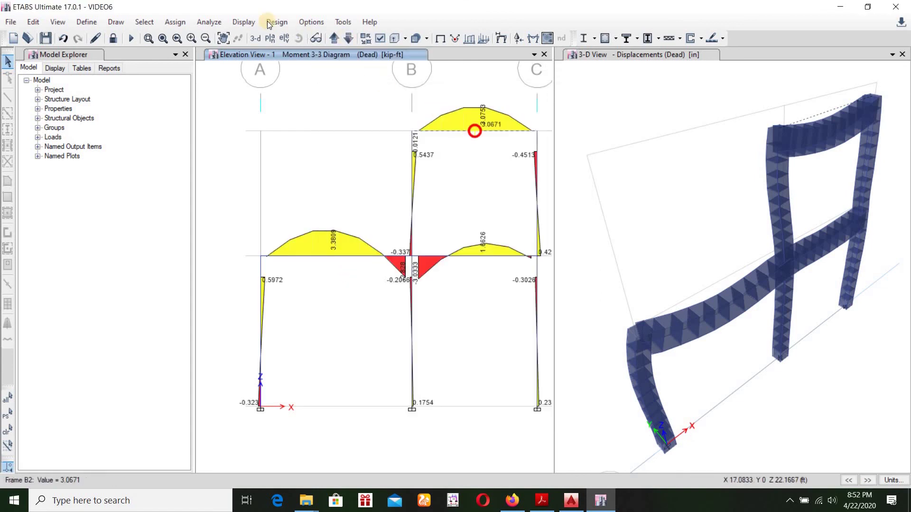
pyautogui.click(311, 22)
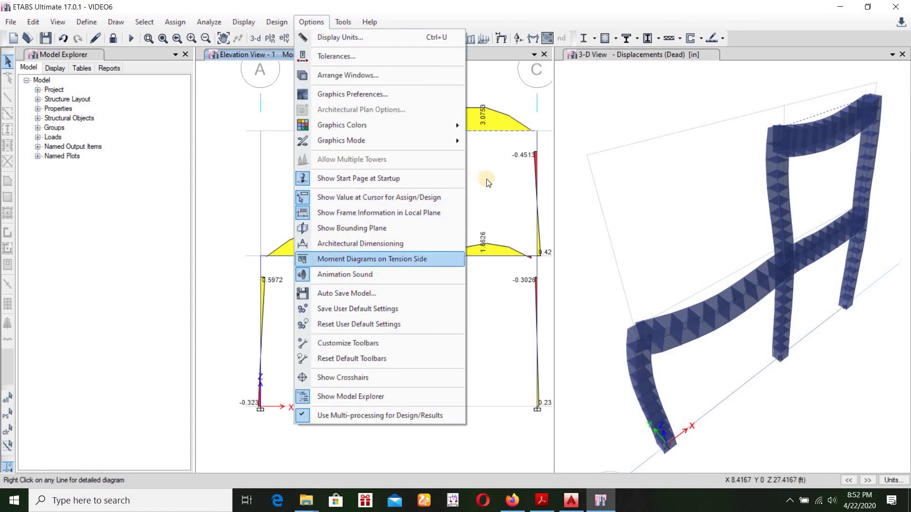
pyautogui.click(471, 224)
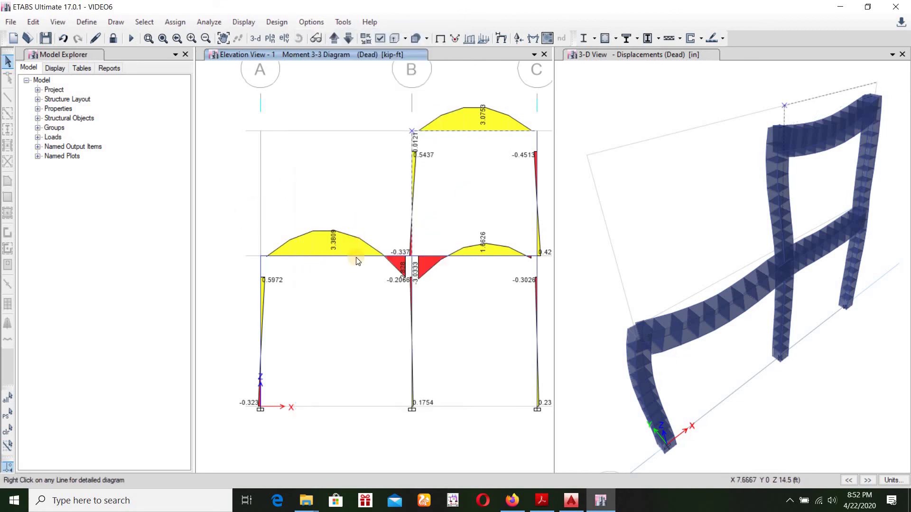
# - Examine the detailed shear, moment and deflection diagrams of the Story1 beam between grids A and B, and close them
pyautogui.rightClick(334, 254)
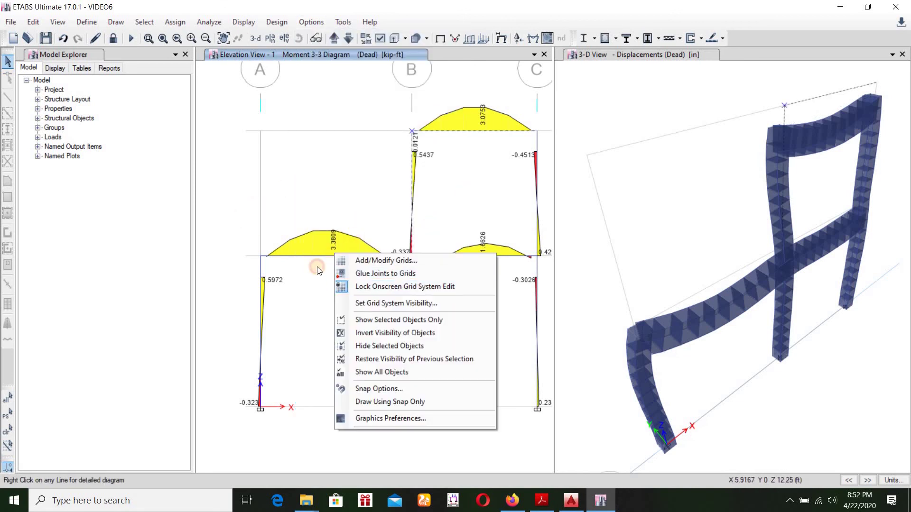
pyautogui.click(317, 271)
pyautogui.rightClick(339, 244)
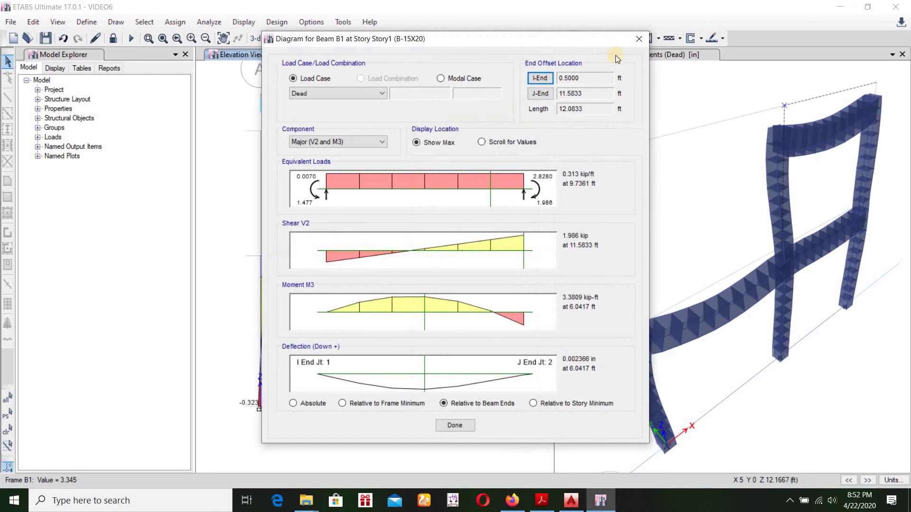
pyautogui.click(639, 38)
# - Switch the elevation view to the Axial Force diagram for the Dead case
pyautogui.click(532, 38)
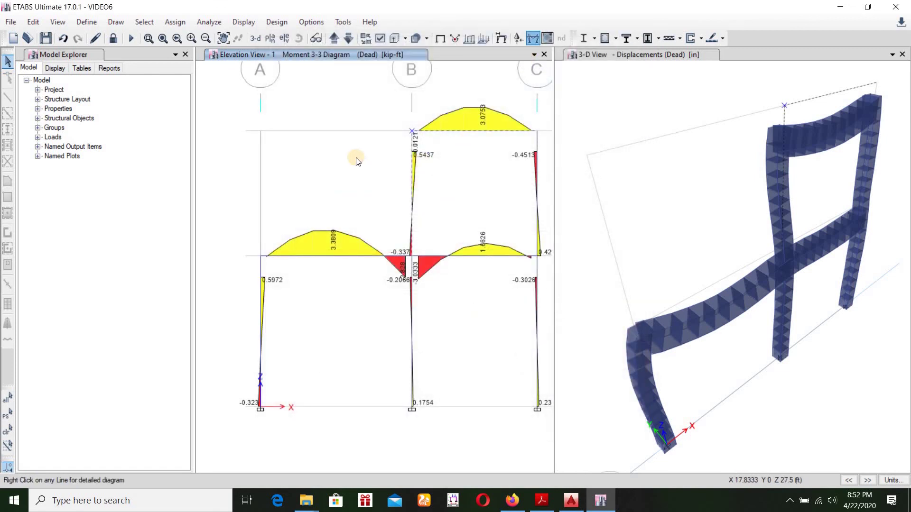
pyautogui.click(505, 399)
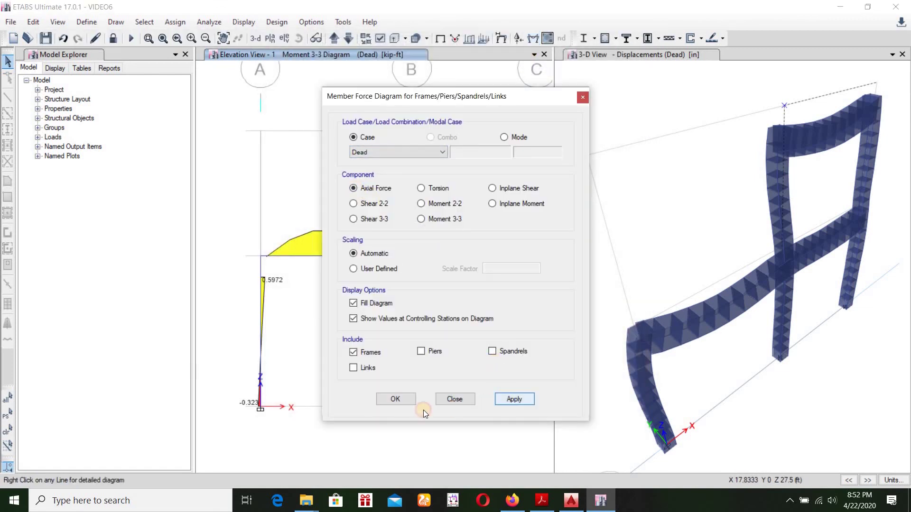
pyautogui.click(393, 400)
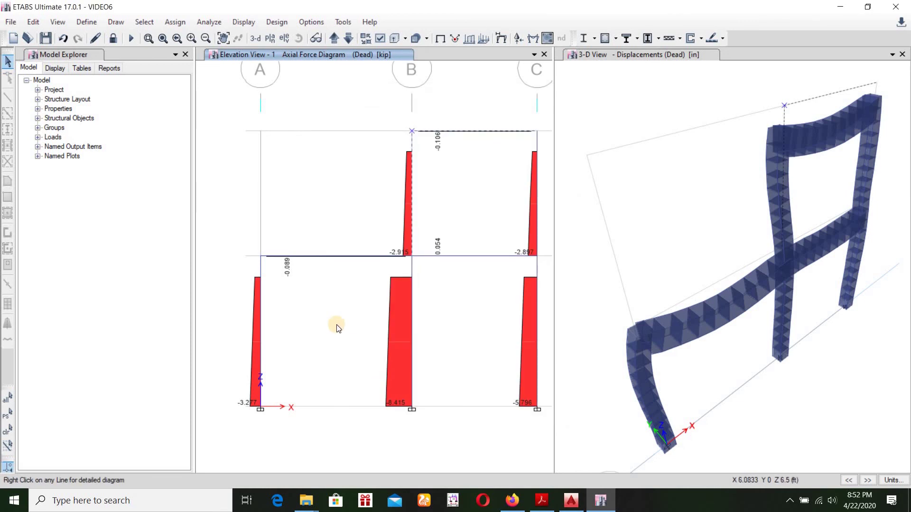
# - Switch the elevation view to the Shear 2-2 diagram for the Dead case
pyautogui.click(533, 38)
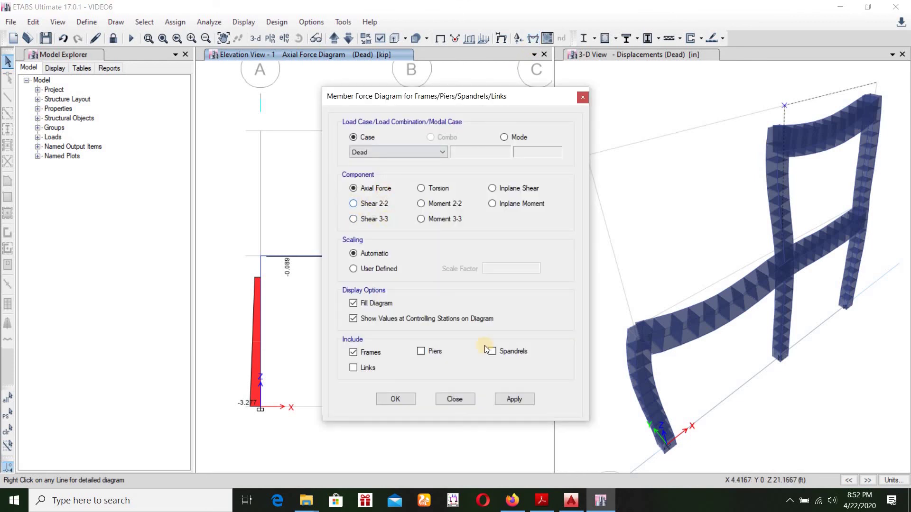
pyautogui.click(511, 398)
pyautogui.click(403, 400)
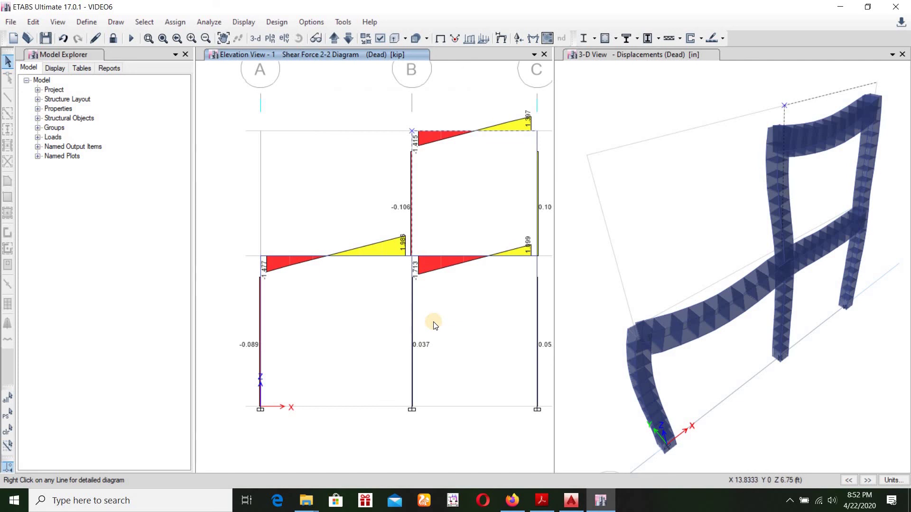
# - Display the Fz support reactions for the Dead case as arrows in the elevation view
pyautogui.click(244, 21)
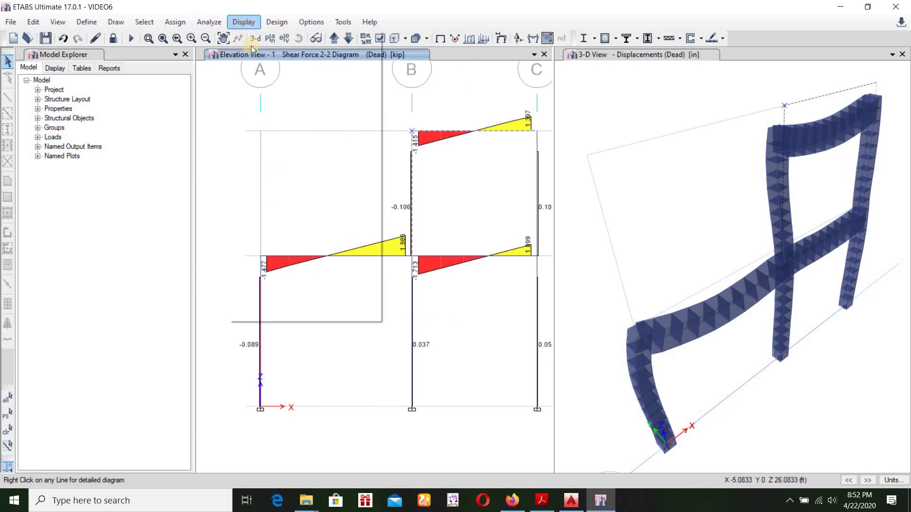
pyautogui.moveTo(341, 92)
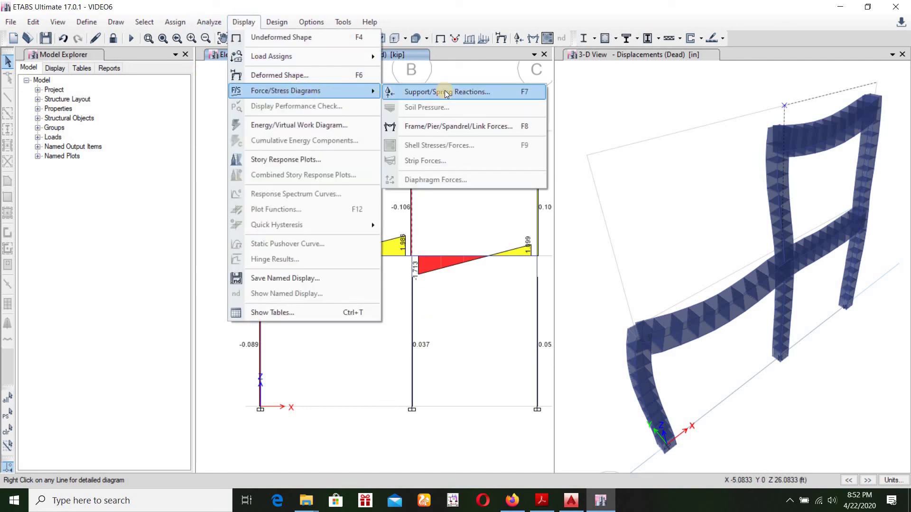
pyautogui.click(446, 91)
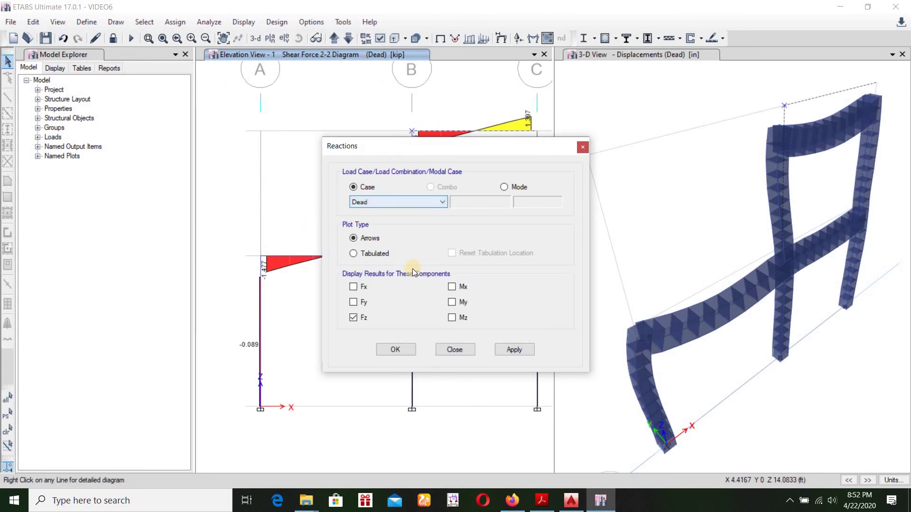
pyautogui.click(515, 350)
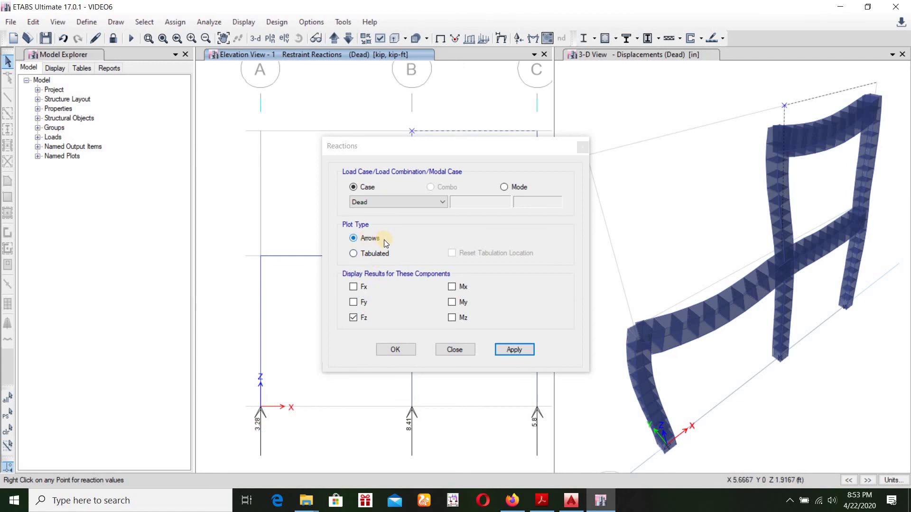
# - View the Fz support reactions in tabulated form, switch them back to arrows and examine them across the frame
pyautogui.click(354, 253)
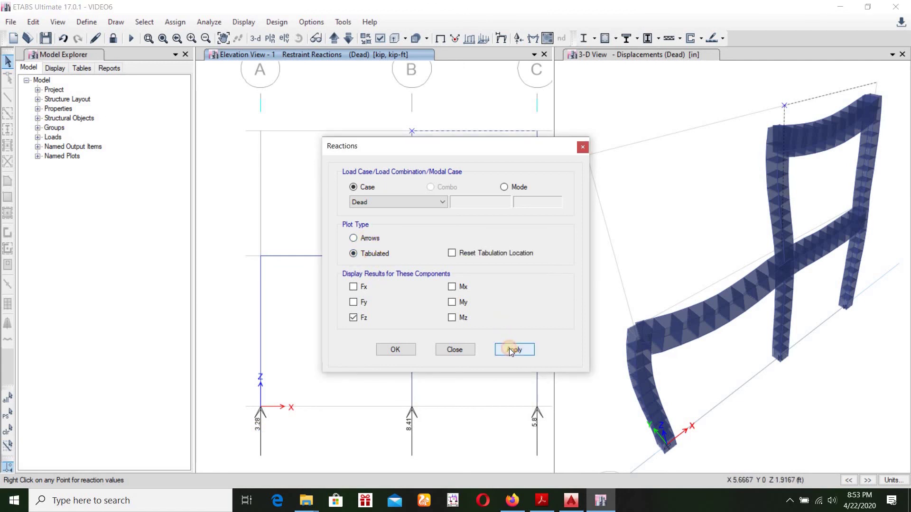
pyautogui.click(509, 349)
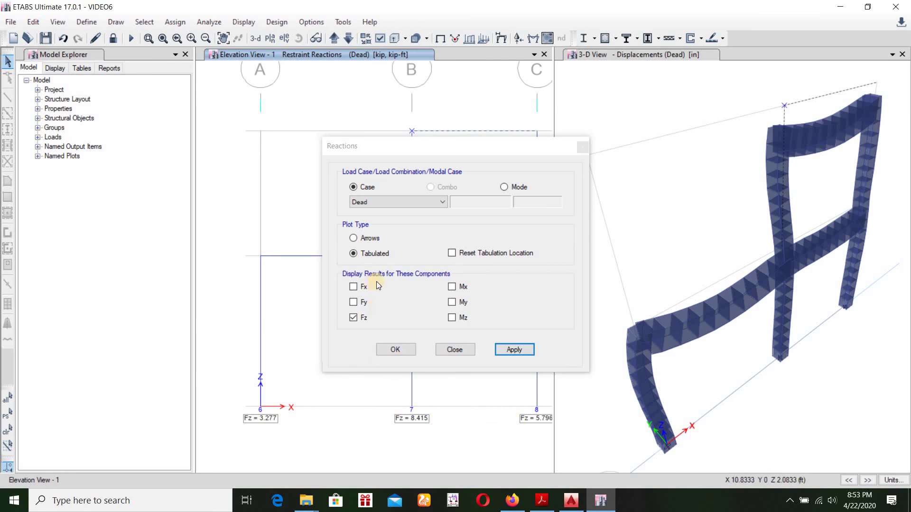
pyautogui.click(354, 237)
pyautogui.click(381, 351)
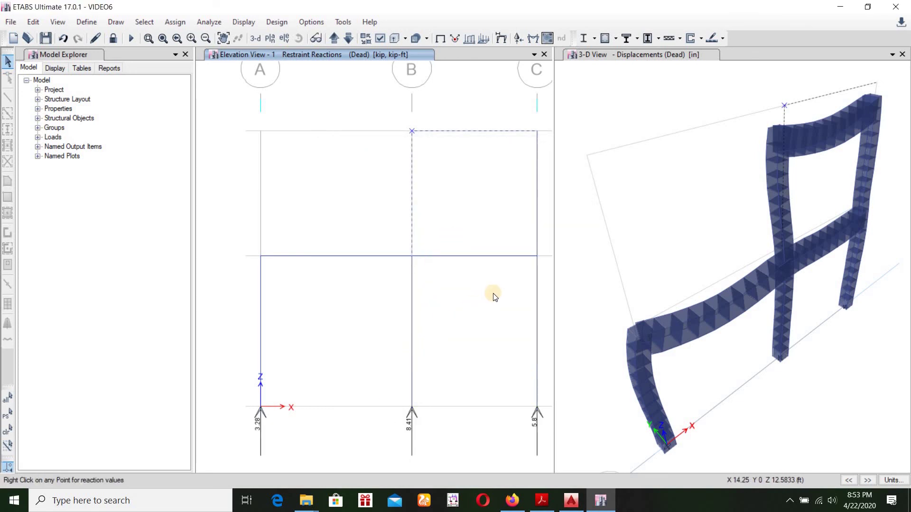
pyautogui.moveTo(495, 293); pyautogui.dragTo(438, 288, button='middle')
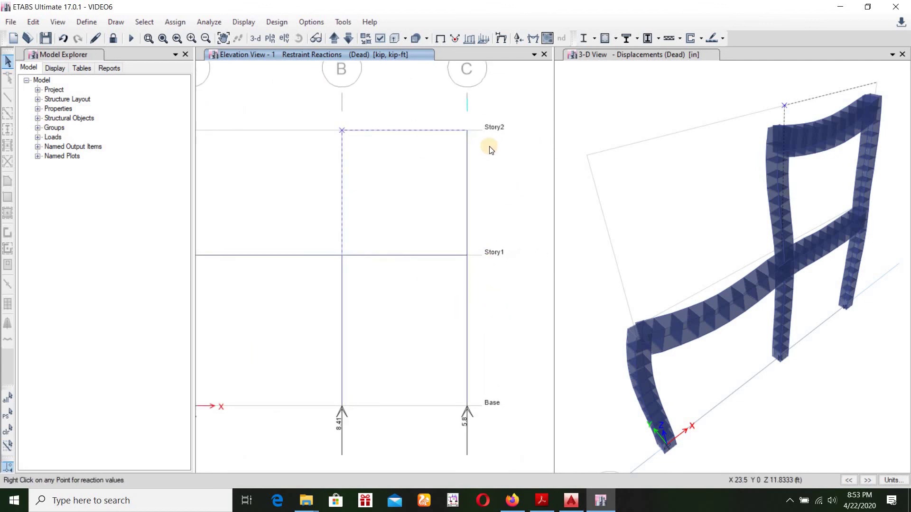
pyautogui.moveTo(359, 297); pyautogui.dragTo(403, 305, button='middle')
pyautogui.moveTo(414, 365); pyautogui.dragTo(416, 355, button='middle')
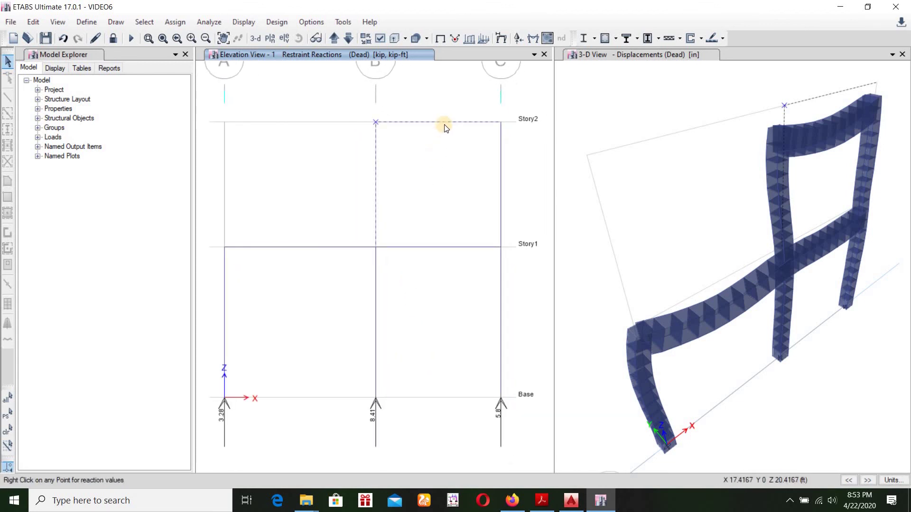